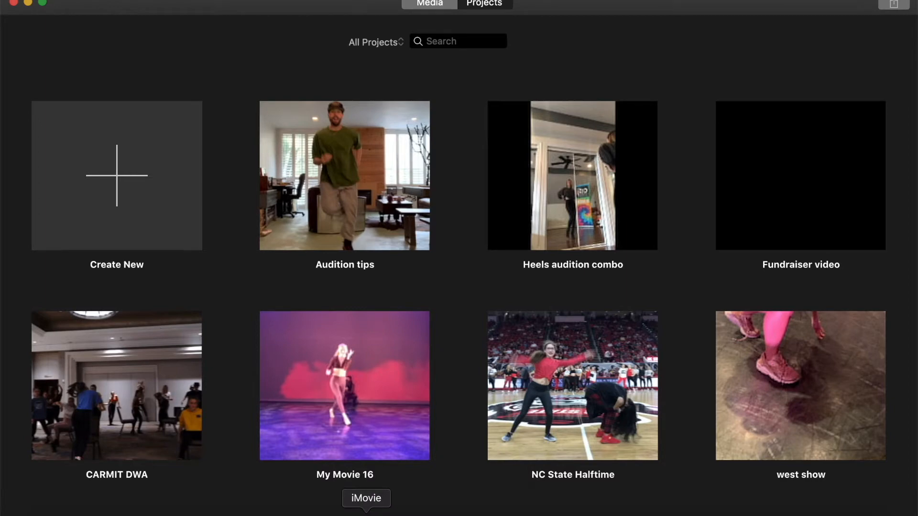
Step: Create a new movie project and import all three media files from the Imovie folder
{"action": "left_click", "coordinate": [139, 187]}
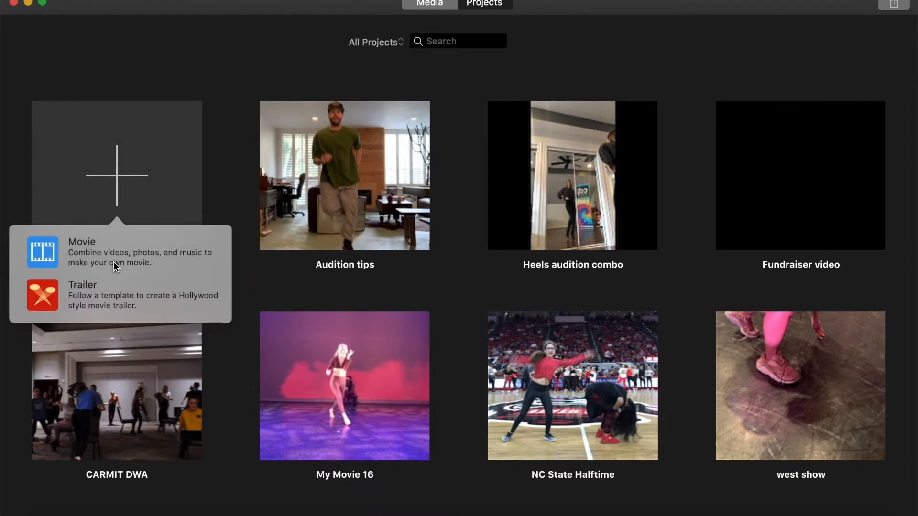
{"action": "left_click", "coordinate": [113, 262]}
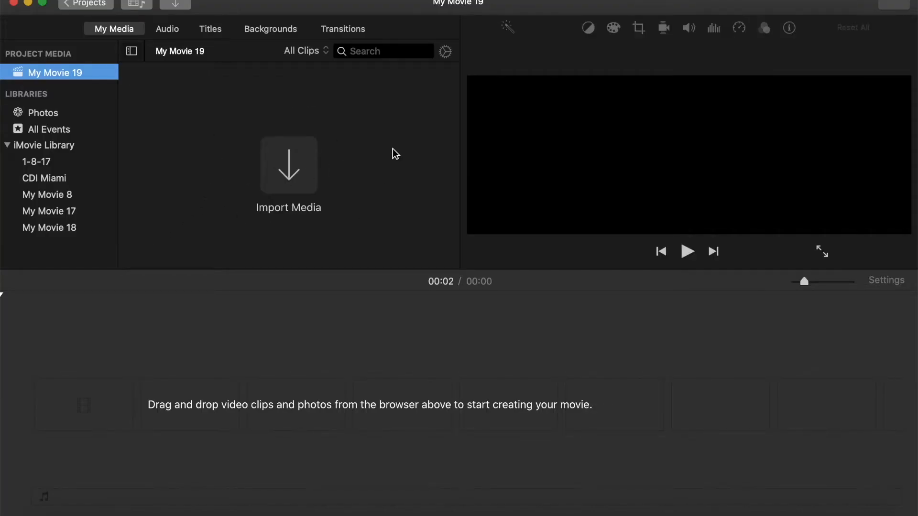
{"action": "left_click", "coordinate": [302, 161]}
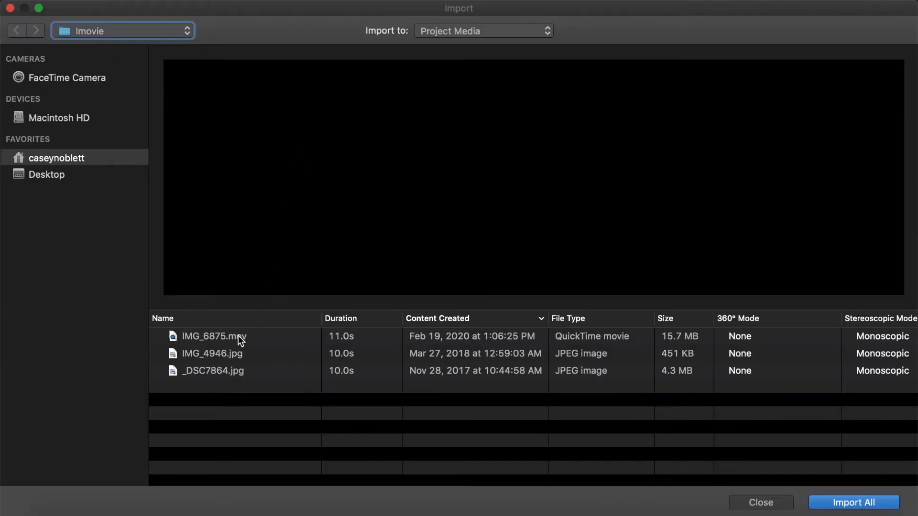
{"action": "left_click", "coordinate": [238, 336]}
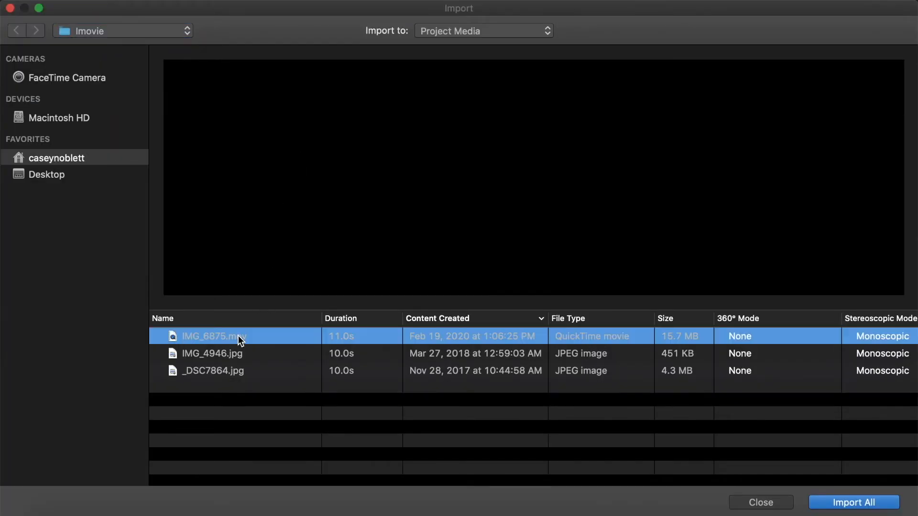
{"action": "left_click", "coordinate": [244, 377], "text": "shift"}
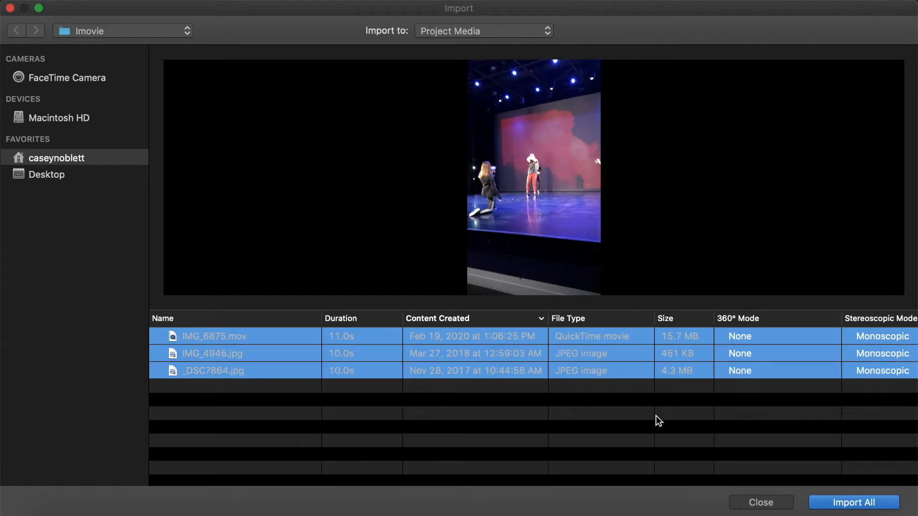
{"action": "left_click", "coordinate": [854, 503]}
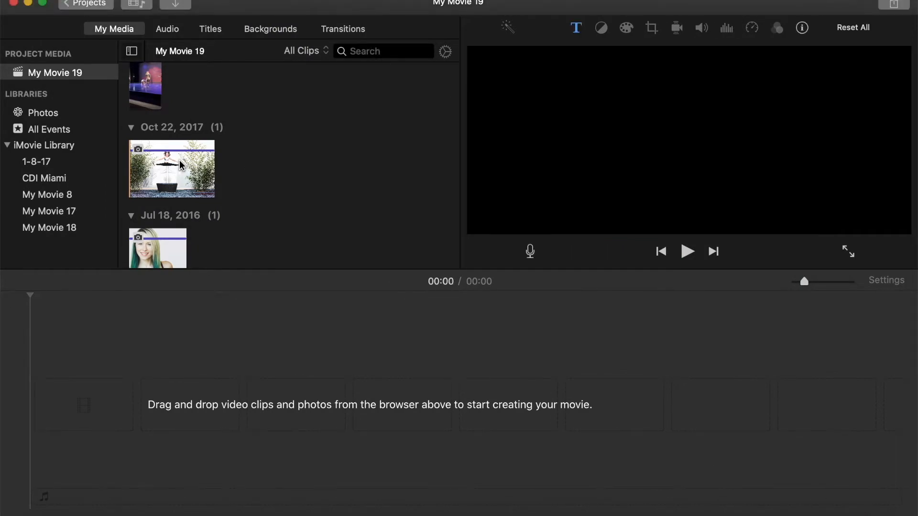
Step: Add the jumping photo dated Oct 22, 2017 to the start of the timeline
{"action": "left_click_drag", "start_coordinate": [181, 165], "coordinate": [46, 421]}
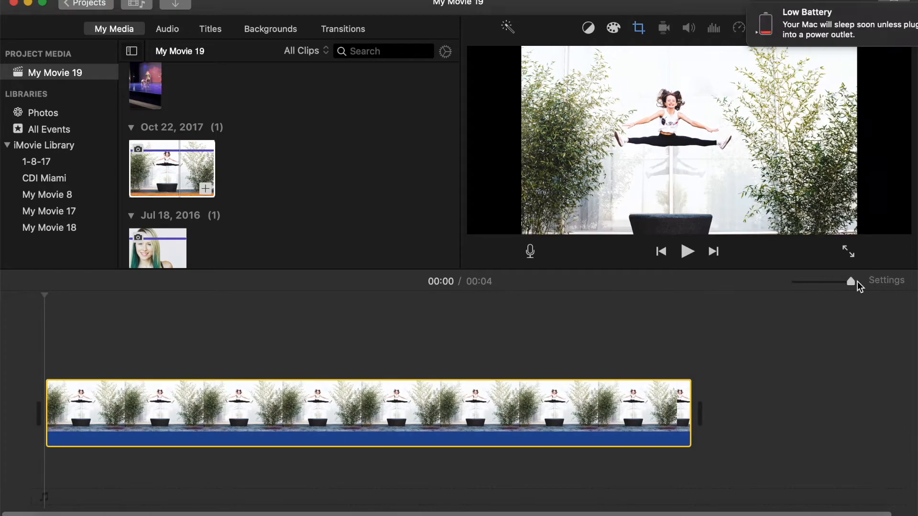
{"action": "left_click_drag", "start_coordinate": [852, 282], "coordinate": [831, 283]}
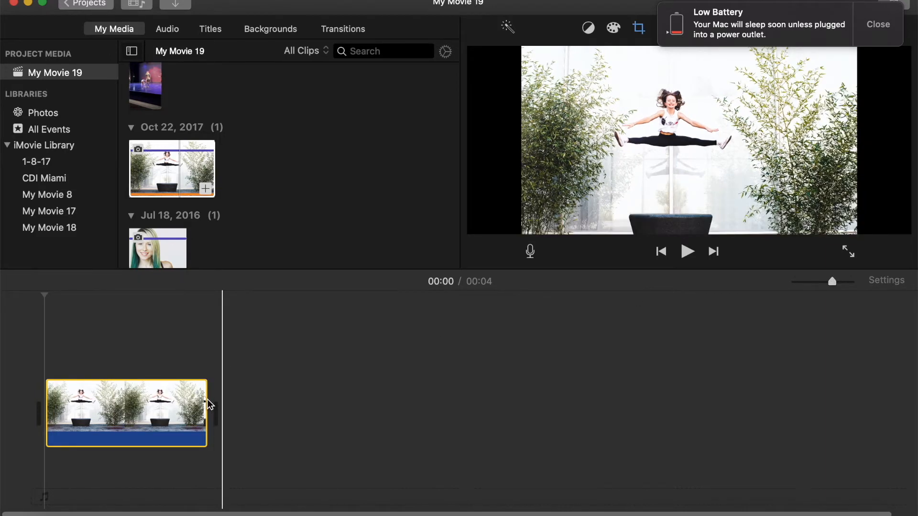
Step: Add a Lower Third title over the photo clip
{"action": "left_click", "coordinate": [212, 29]}
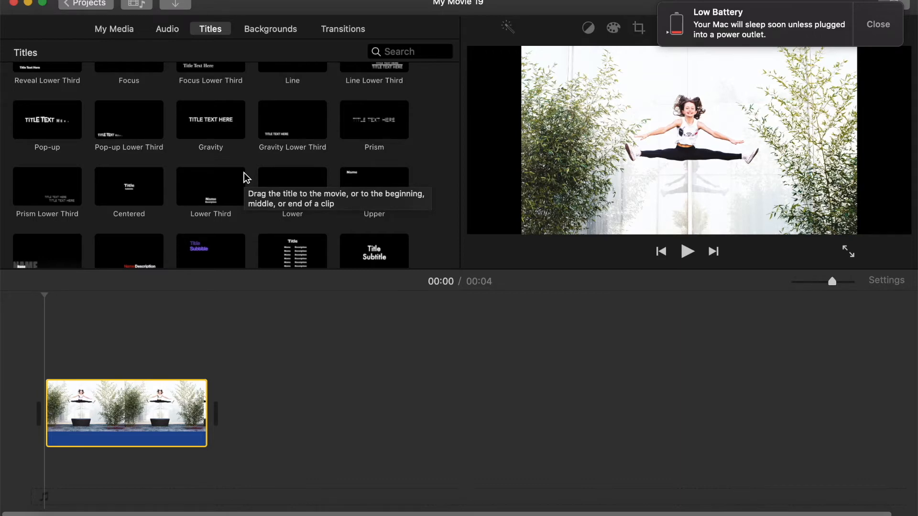
{"action": "left_click_drag", "start_coordinate": [213, 193], "coordinate": [43, 359]}
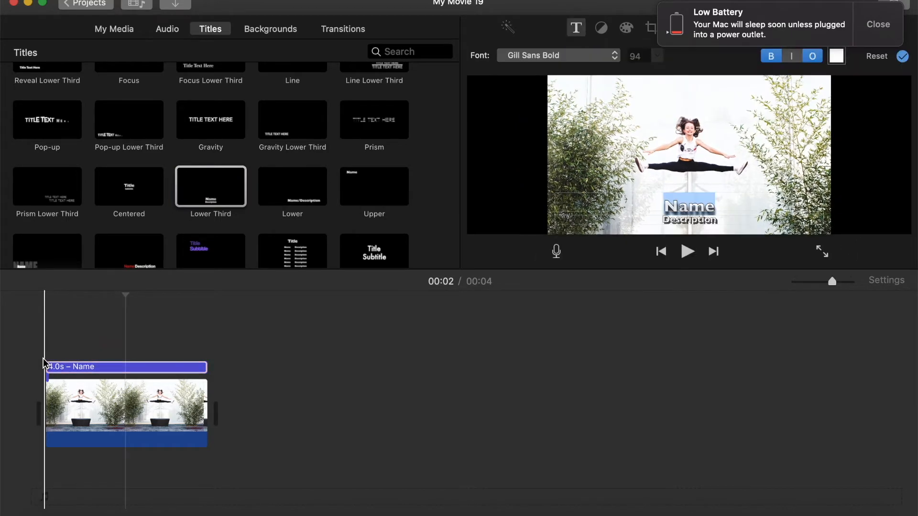
{"action": "left_click", "coordinate": [164, 367]}
{"action": "double_click", "coordinate": [714, 204]}
{"action": "key", "text": "BackSpace"}
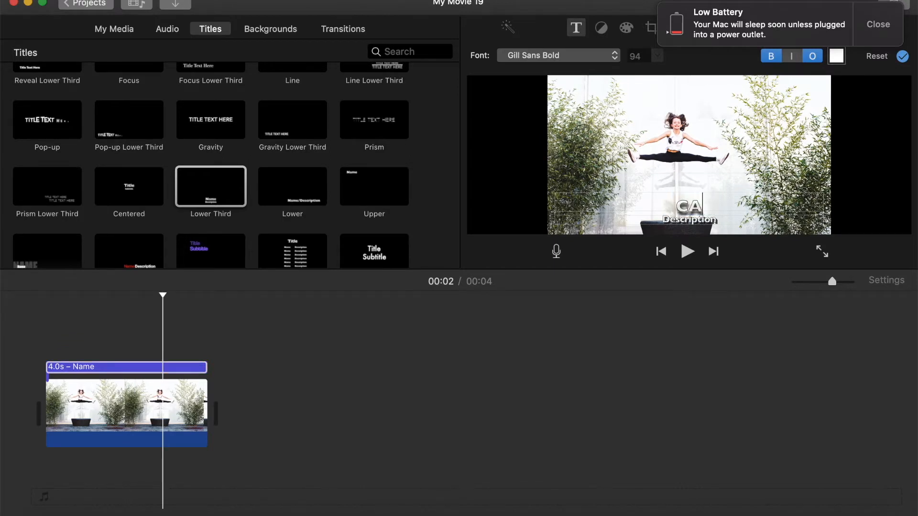
{"action": "left_click", "coordinate": [713, 219]}
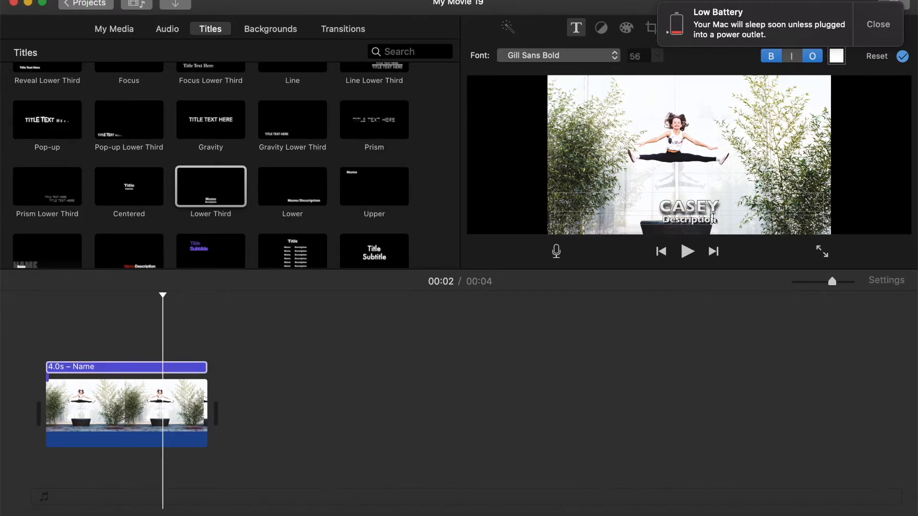
{"action": "left_click_drag", "start_coordinate": [721, 220], "coordinate": [660, 220]}
{"action": "left_click", "coordinate": [658, 201]}
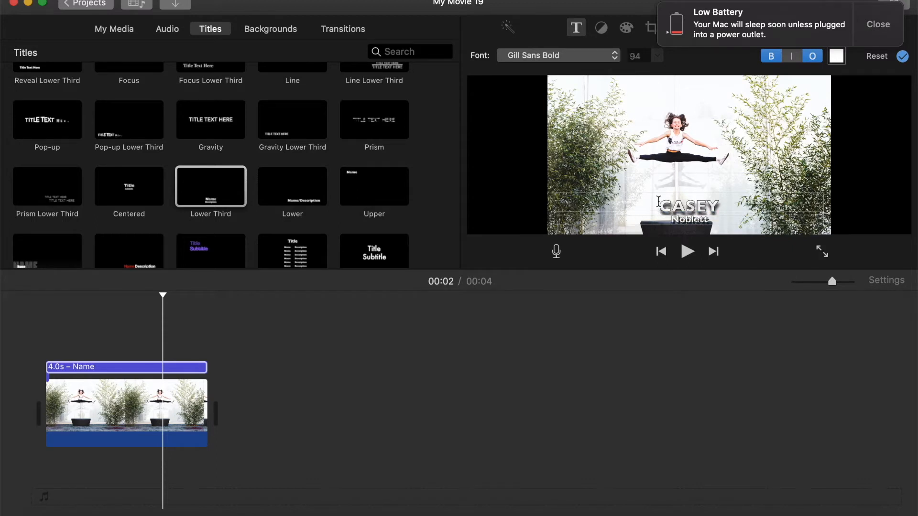
{"action": "left_click_drag", "start_coordinate": [659, 205], "coordinate": [737, 206]}
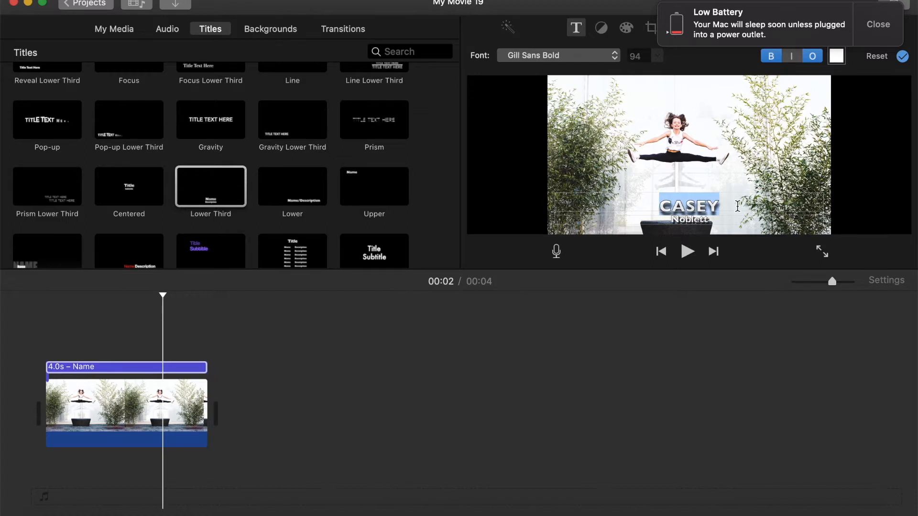
{"action": "left_click", "coordinate": [878, 28]}
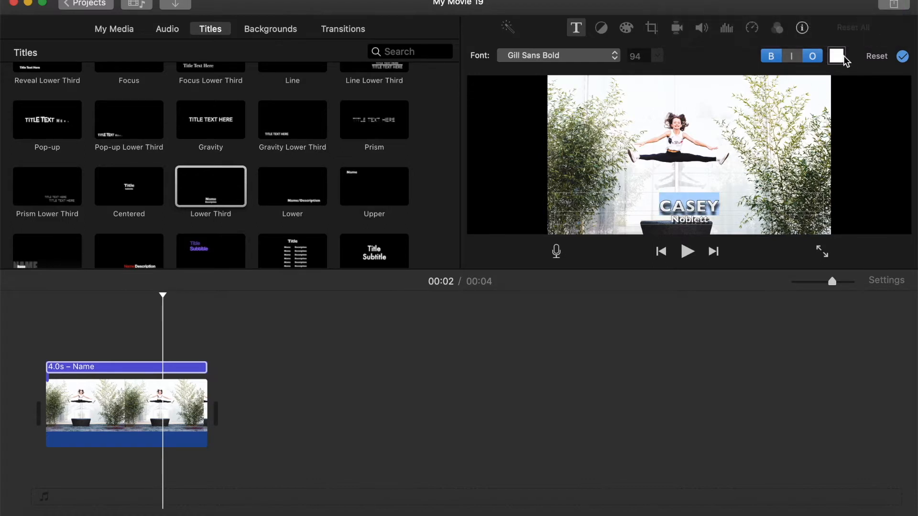
{"action": "left_click", "coordinate": [837, 56]}
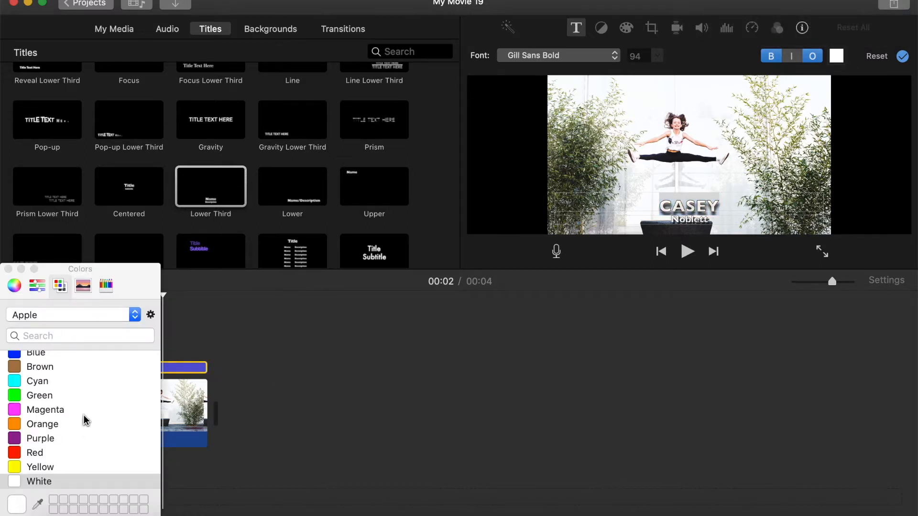
{"action": "scroll", "coordinate": [84, 415], "scroll_direction": "up", "scroll_amount": 2}
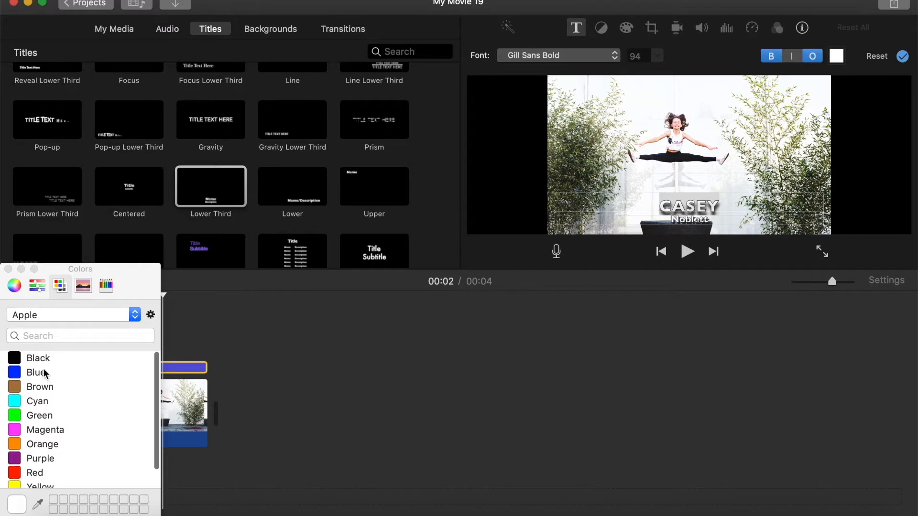
{"action": "left_click", "coordinate": [40, 359]}
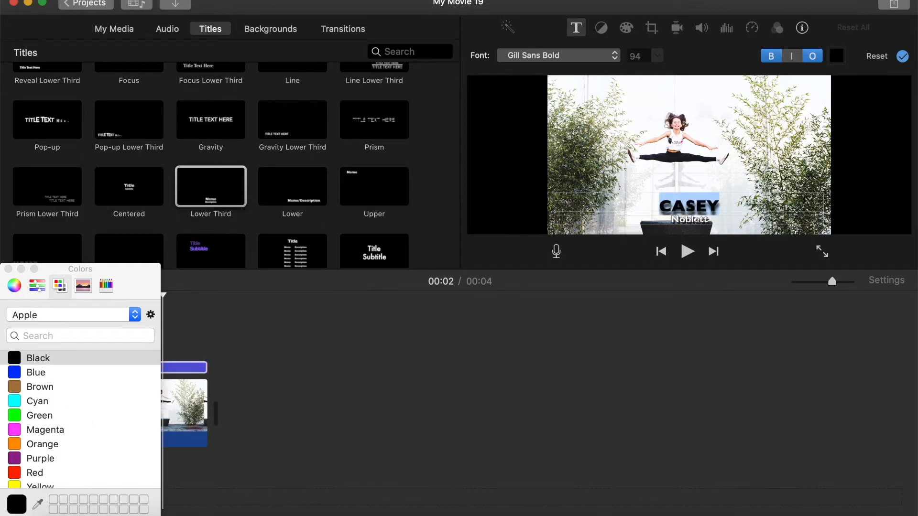
{"action": "key", "text": "Return"}
{"action": "left_click", "coordinate": [486, 327]}
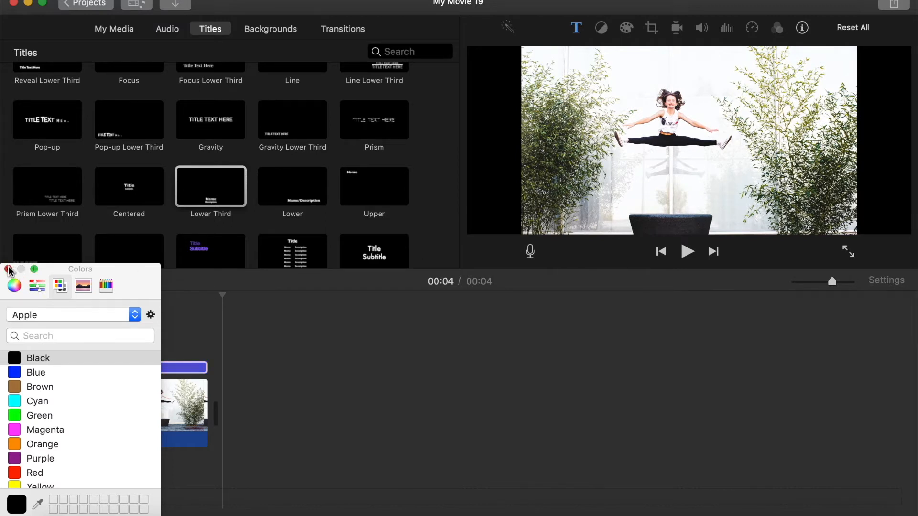
{"action": "left_click", "coordinate": [8, 269]}
{"action": "left_click", "coordinate": [120, 369]}
{"action": "double_click", "coordinate": [121, 369]}
{"action": "left_click", "coordinate": [667, 221]}
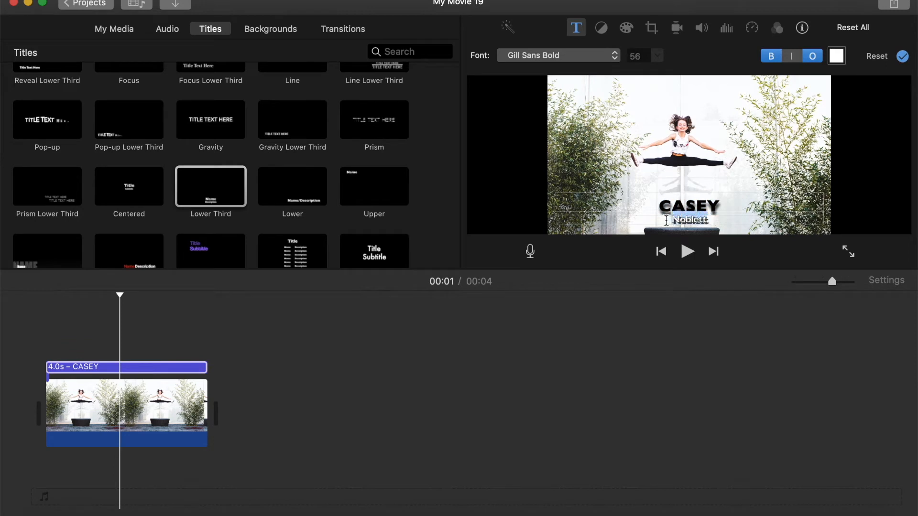
{"action": "left_click", "coordinate": [836, 57]}
{"action": "scroll", "coordinate": [42, 385], "scroll_direction": "up", "scroll_amount": 3}
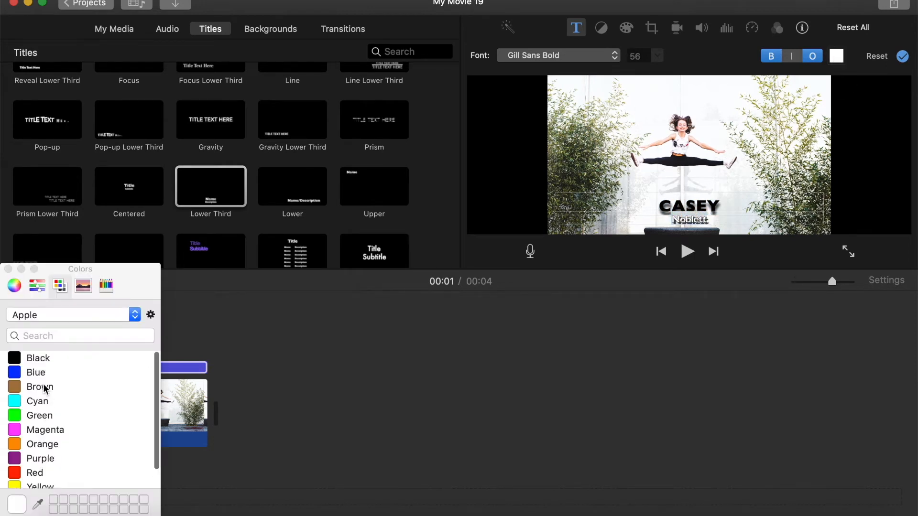
{"action": "left_click", "coordinate": [36, 361]}
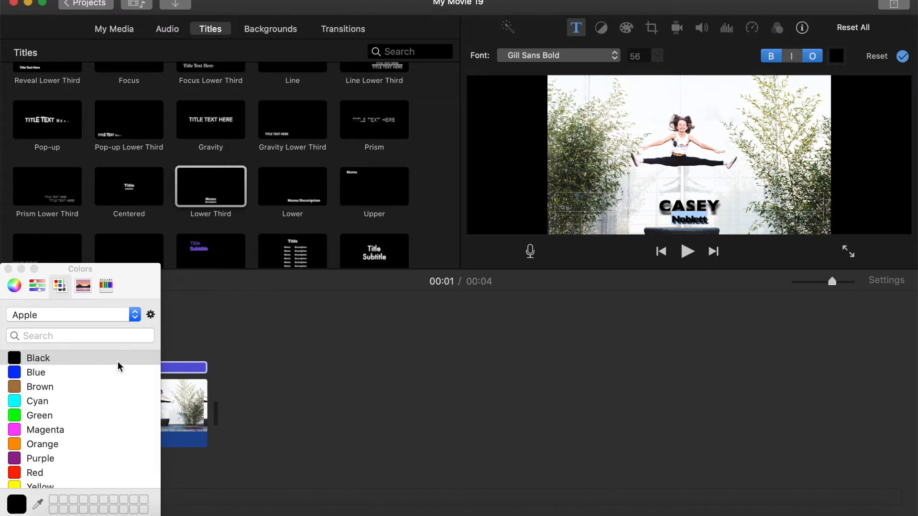
{"action": "left_click", "coordinate": [8, 269]}
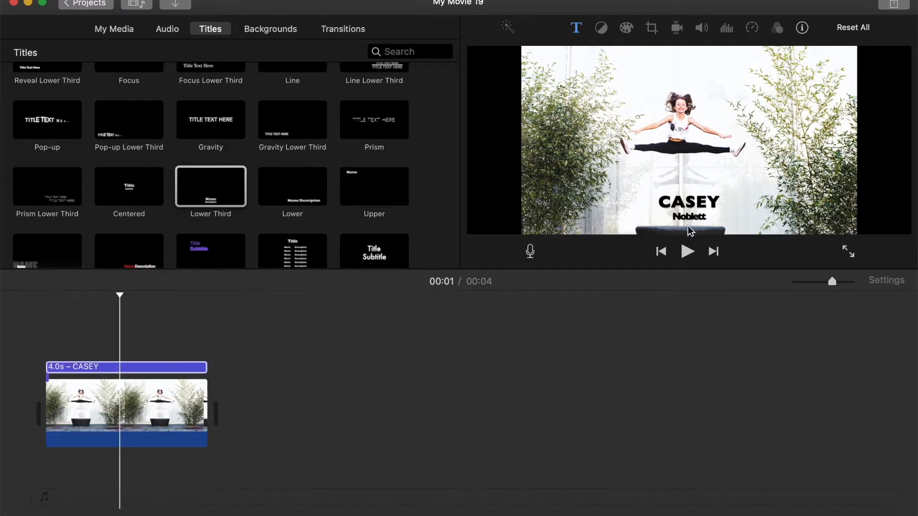
Step: Play the movie from the beginning to review the title
{"action": "left_click_drag", "start_coordinate": [117, 294], "coordinate": [45, 299]}
{"action": "key", "text": "space"}
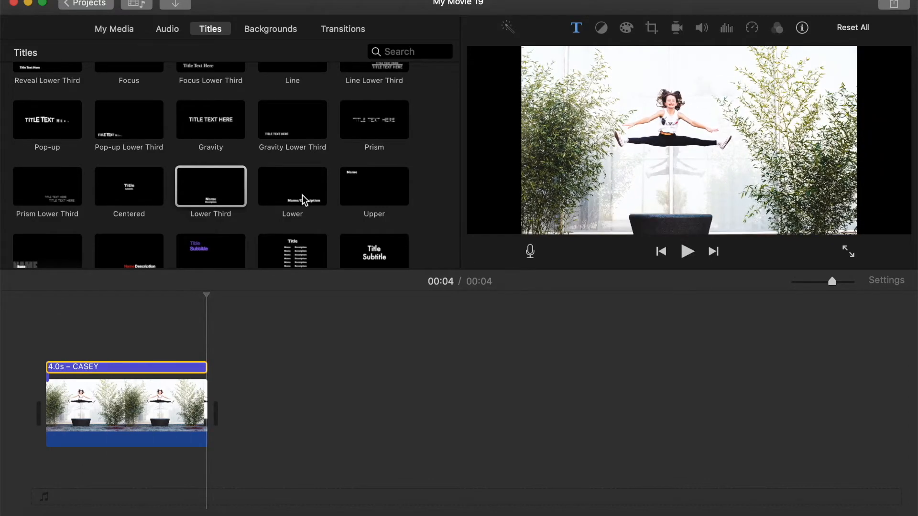
Step: Add the IMG_6875 stage dance video after the photo in the timeline
{"action": "left_click", "coordinate": [113, 28]}
{"action": "left_click", "coordinate": [142, 78]}
{"action": "left_click_drag", "start_coordinate": [147, 85], "coordinate": [268, 383]}
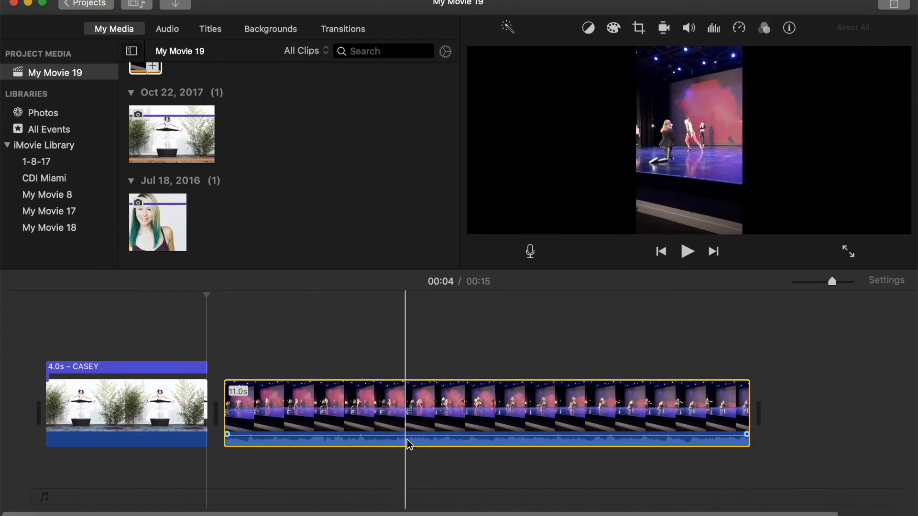
Step: Split the dance video at about 00:08
{"action": "left_click", "coordinate": [432, 443]}
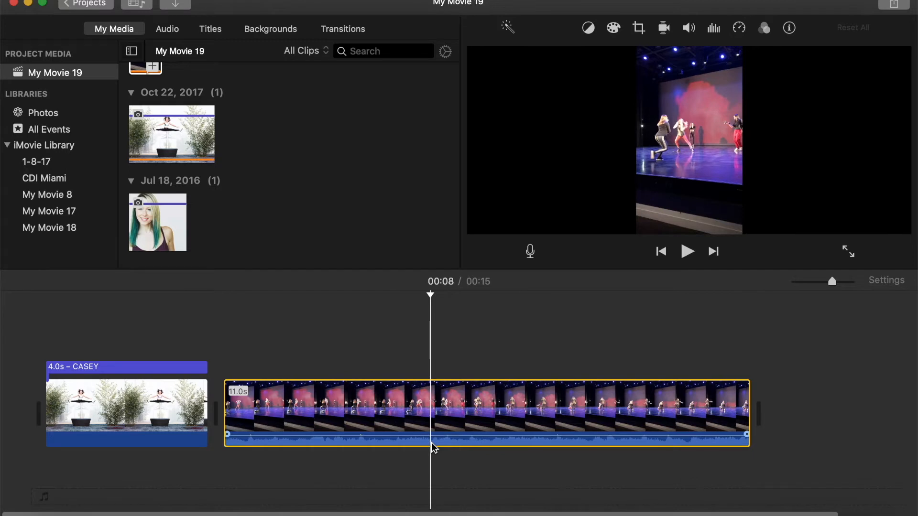
{"action": "right_click", "coordinate": [432, 443]}
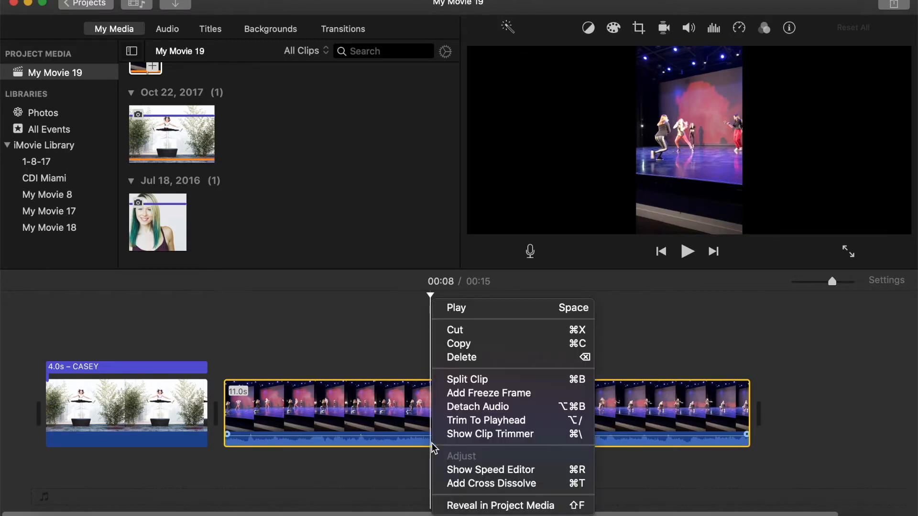
{"action": "left_click", "coordinate": [473, 380]}
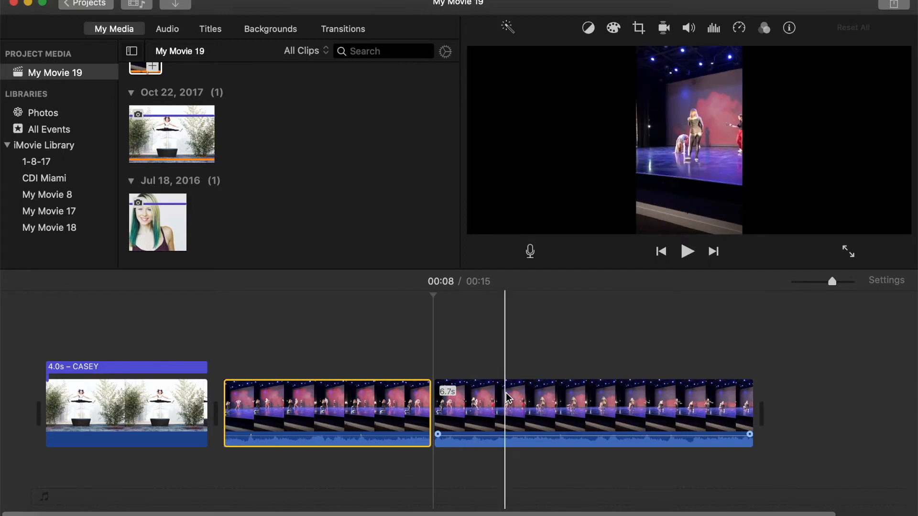
Step: Split the second part at about 00:10 and delete the 2-second segment between the two splits
{"action": "left_click", "coordinate": [531, 397]}
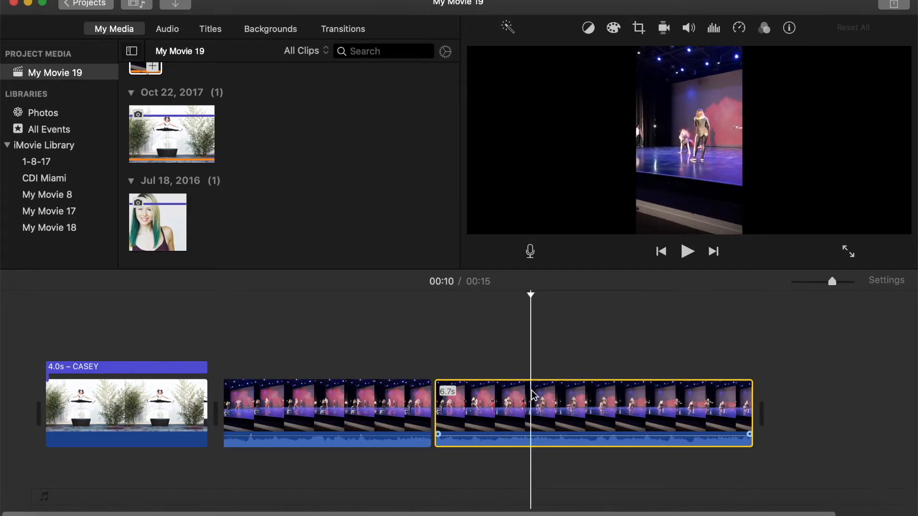
{"action": "right_click", "coordinate": [535, 396]}
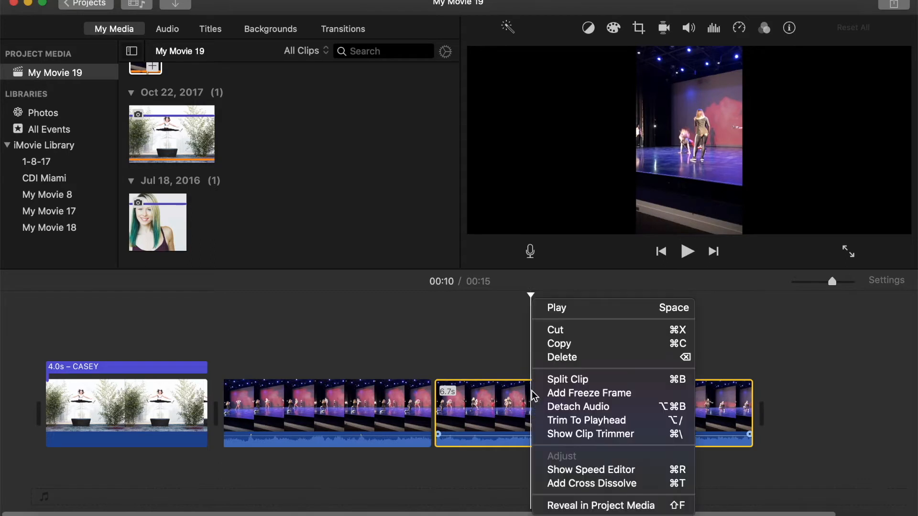
{"action": "left_click", "coordinate": [561, 378]}
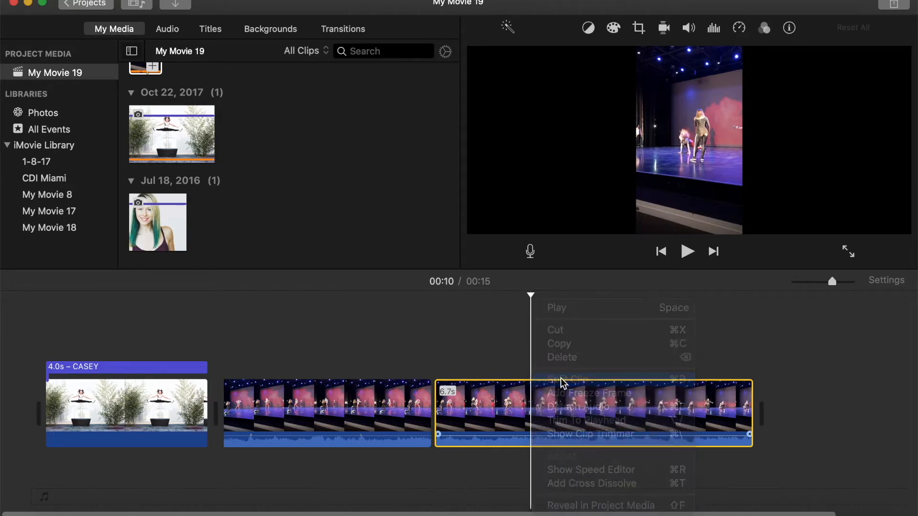
{"action": "left_click", "coordinate": [460, 417]}
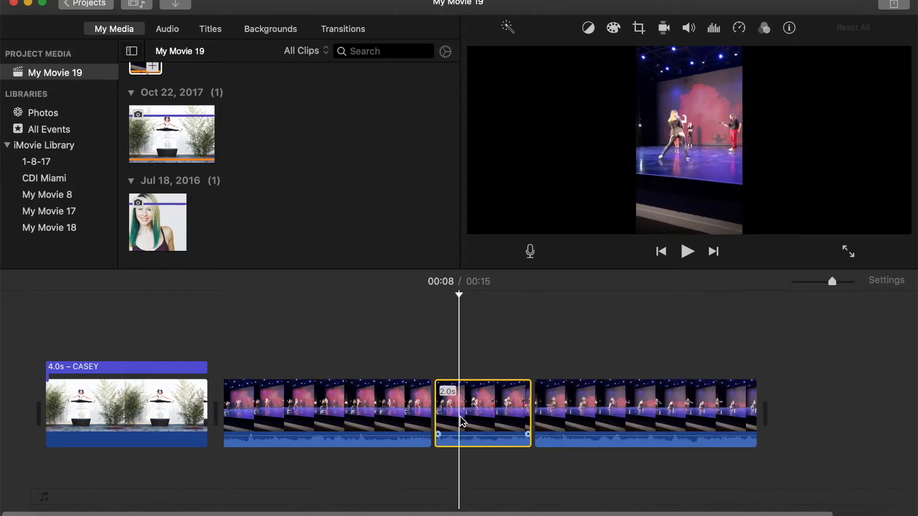
{"action": "key", "text": "Delete"}
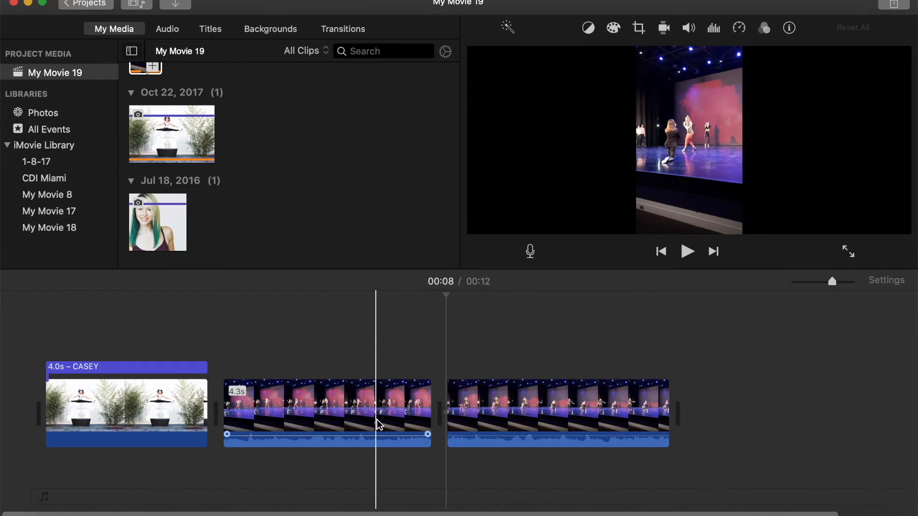
Step: Mute the first dance segment by pulling its audio volume all the way down
{"action": "key", "text": "space"}
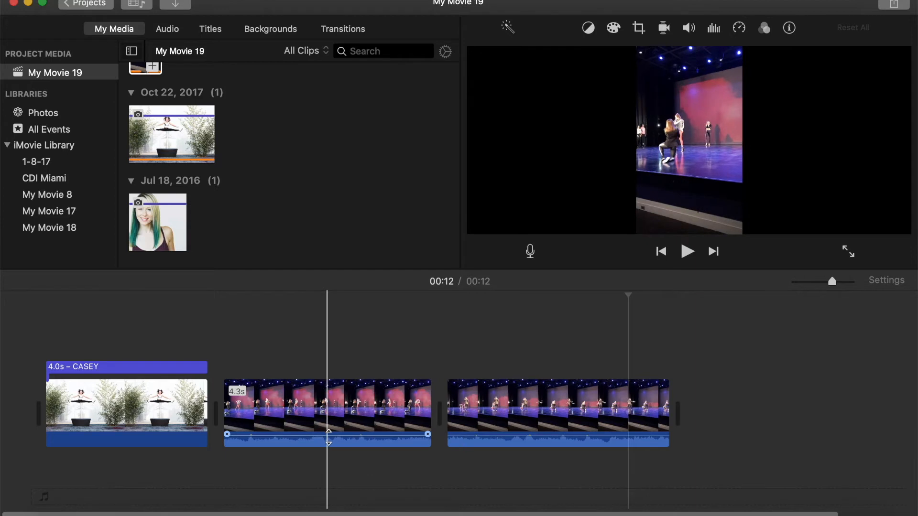
{"action": "left_click_drag", "start_coordinate": [335, 437], "coordinate": [343, 459]}
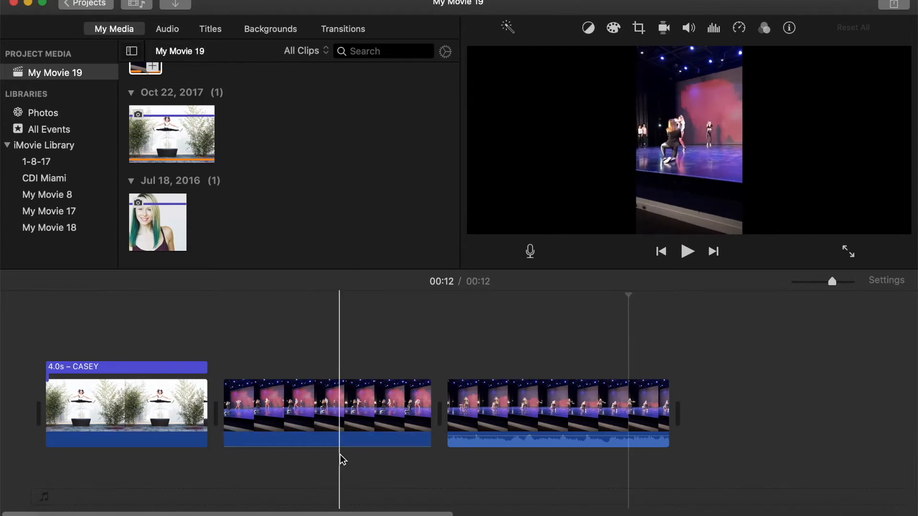
Step: Mute the second dance segment by pulling its audio volume all the way down, and play it back
{"action": "left_click_drag", "start_coordinate": [467, 436], "coordinate": [472, 454]}
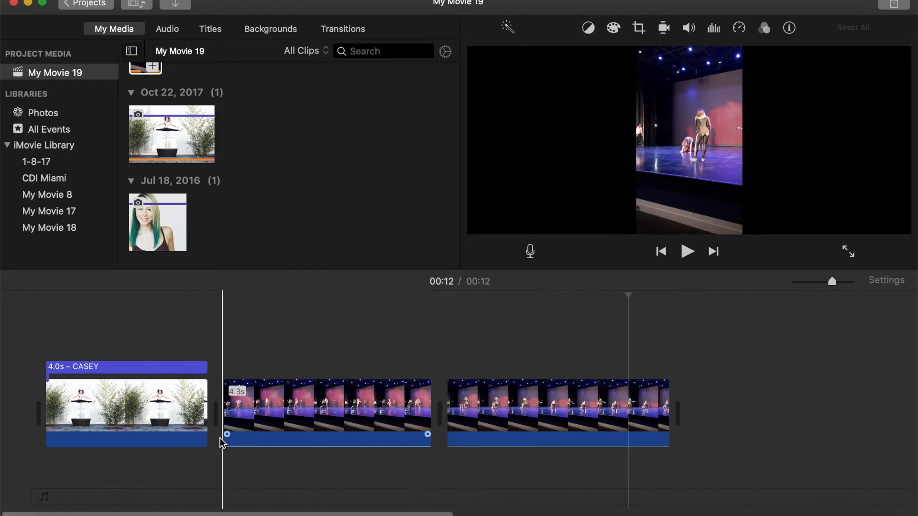
{"action": "key", "text": "space"}
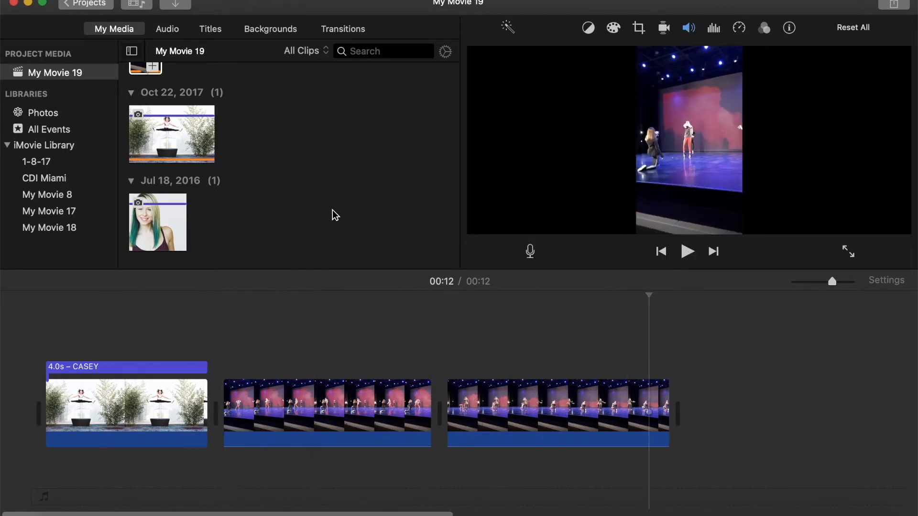
Step: Add the 11-second dance clip from the media browser to the end of the timeline
{"action": "scroll", "coordinate": [286, 202], "scroll_direction": "up", "scroll_amount": 3}
{"action": "left_click", "coordinate": [155, 74]}
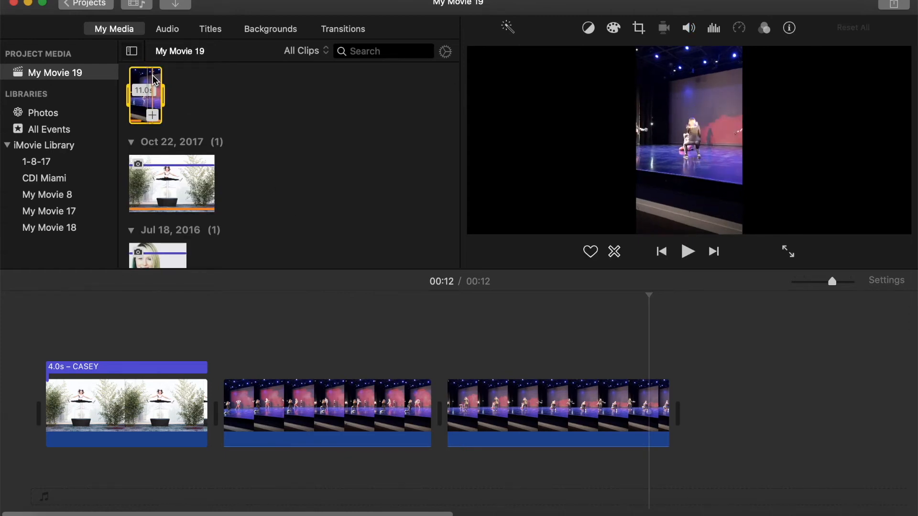
{"action": "left_click_drag", "start_coordinate": [139, 79], "coordinate": [693, 415]}
Step: Trim the start of the newly added dance clip to about 7.2 seconds long and mute its audio
{"action": "scroll", "coordinate": [693, 415], "scroll_direction": "right", "scroll_amount": 4}
{"action": "left_click", "coordinate": [556, 335]}
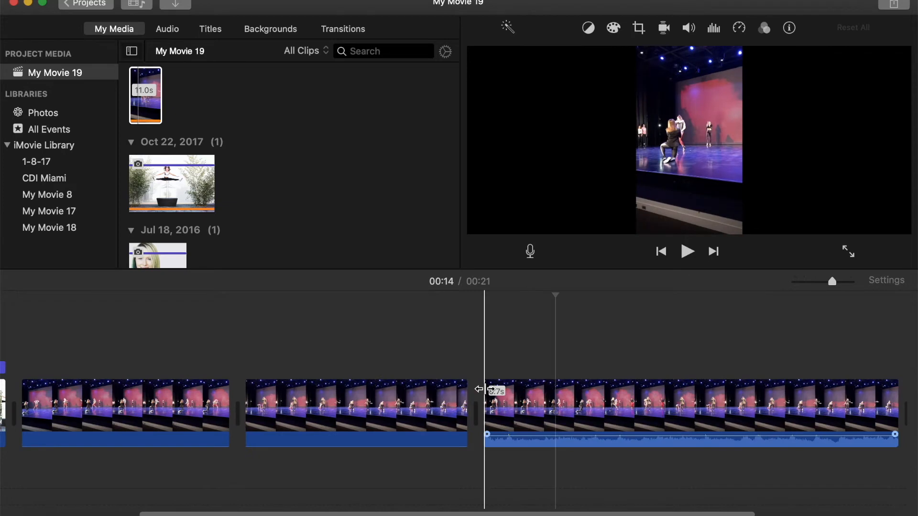
{"action": "left_click_drag", "start_coordinate": [484, 390], "coordinate": [556, 388]}
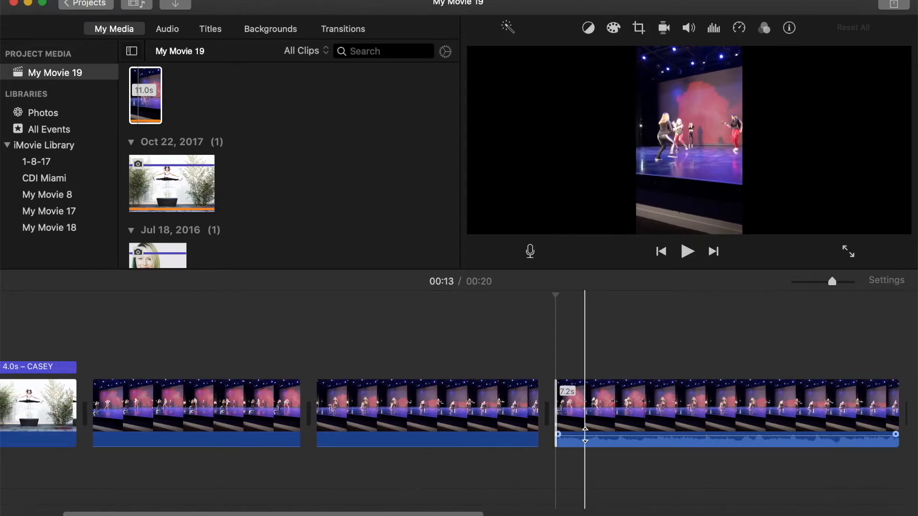
{"action": "left_click_drag", "start_coordinate": [586, 435], "coordinate": [591, 454]}
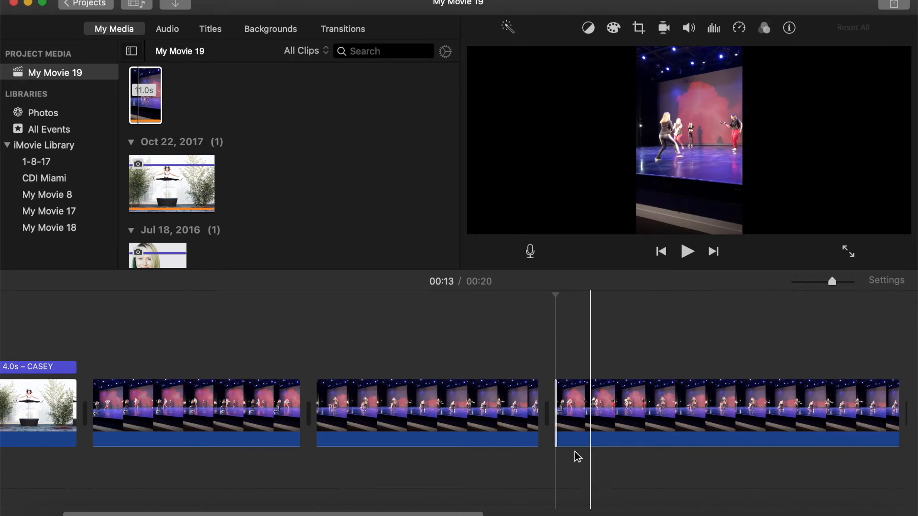
Step: Add a Cross Blur transition between the intro photo and the first dance segment
{"action": "scroll", "coordinate": [361, 455], "scroll_direction": "left", "scroll_amount": 1}
{"action": "scroll", "coordinate": [360, 456], "scroll_direction": "left", "scroll_amount": 5}
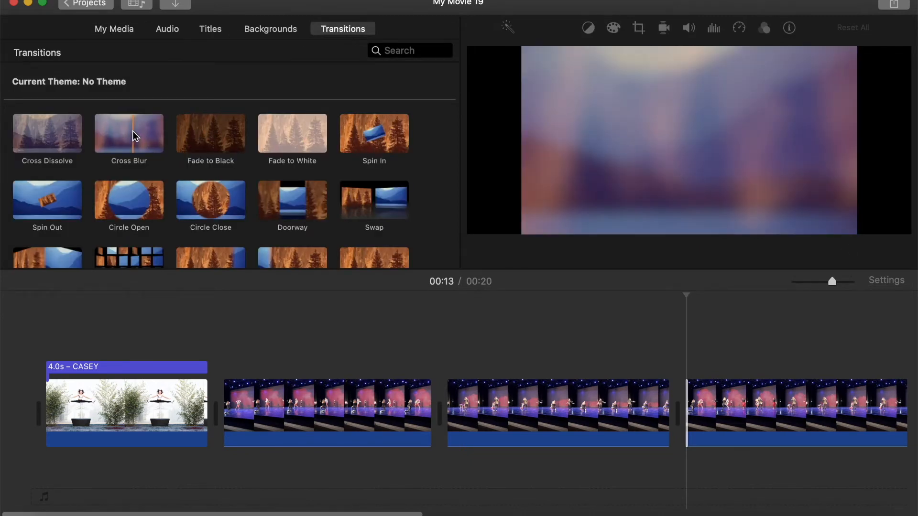
{"action": "left_click_drag", "start_coordinate": [133, 138], "coordinate": [170, 417]}
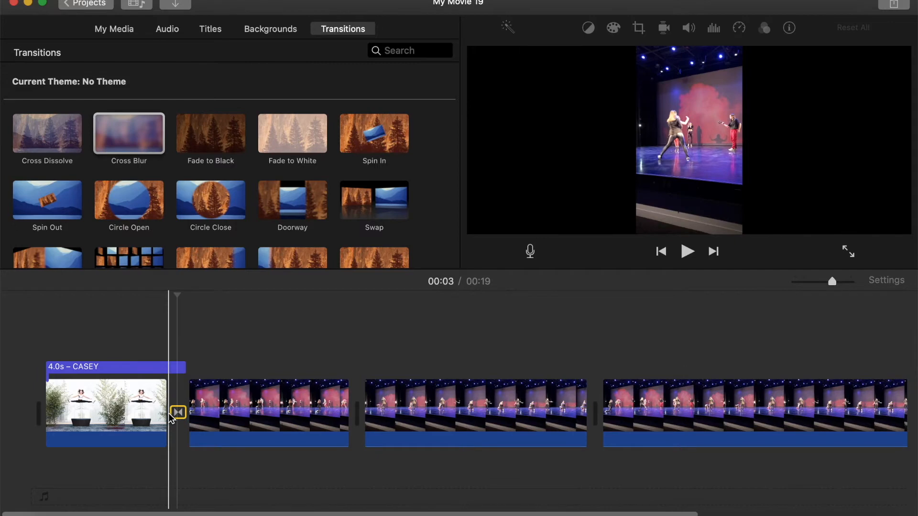
Step: Shorten the intro photo's title to 2.9 seconds and play the movie from the start
{"action": "left_click", "coordinate": [176, 366]}
{"action": "left_click_drag", "start_coordinate": [185, 367], "coordinate": [161, 369]}
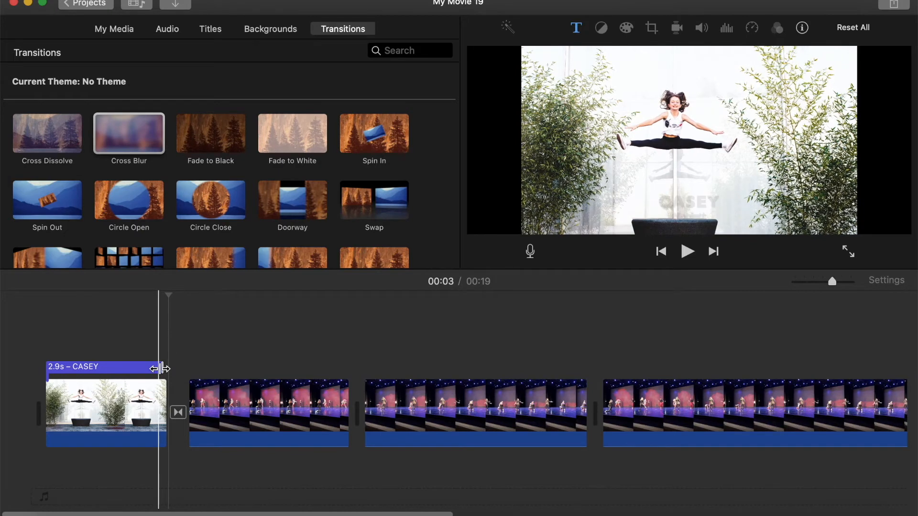
{"action": "left_click", "coordinate": [46, 377]}
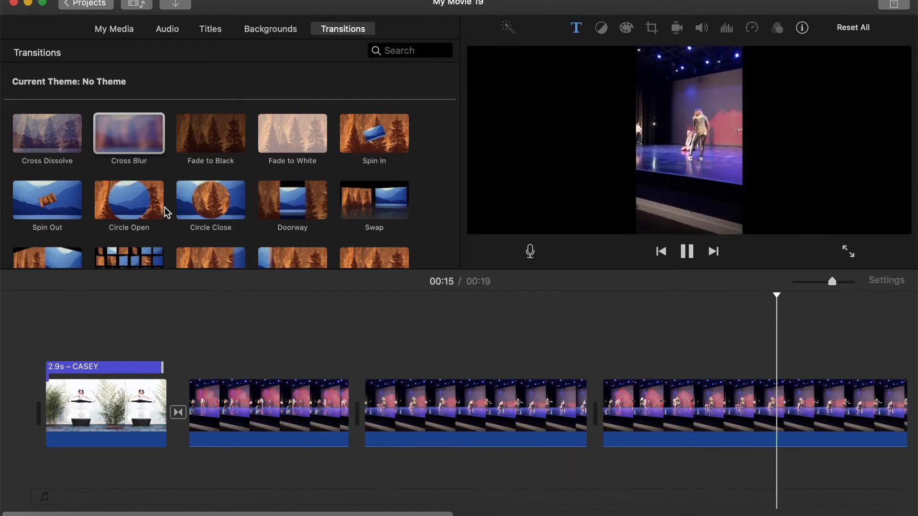
{"action": "key", "text": "space"}
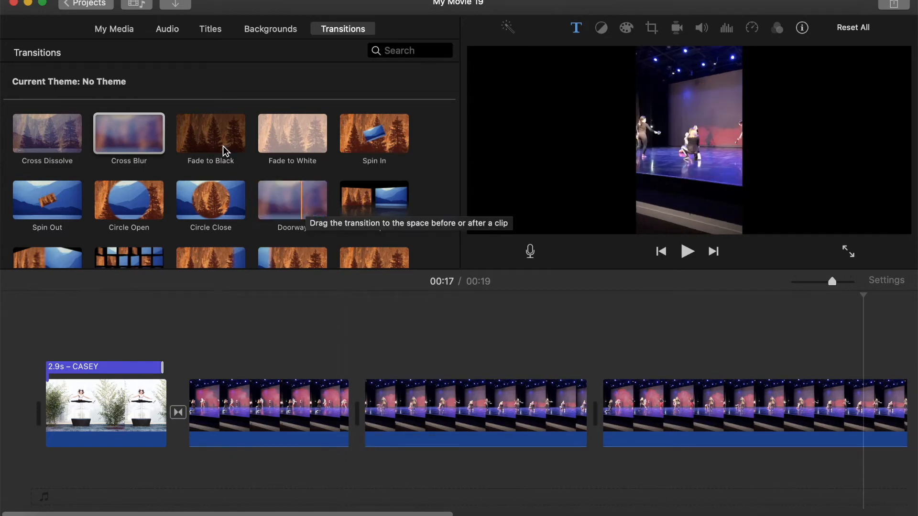
Step: Add a Cross Dissolve transition between the first and second dance segments and play it back
{"action": "left_click", "coordinate": [61, 136]}
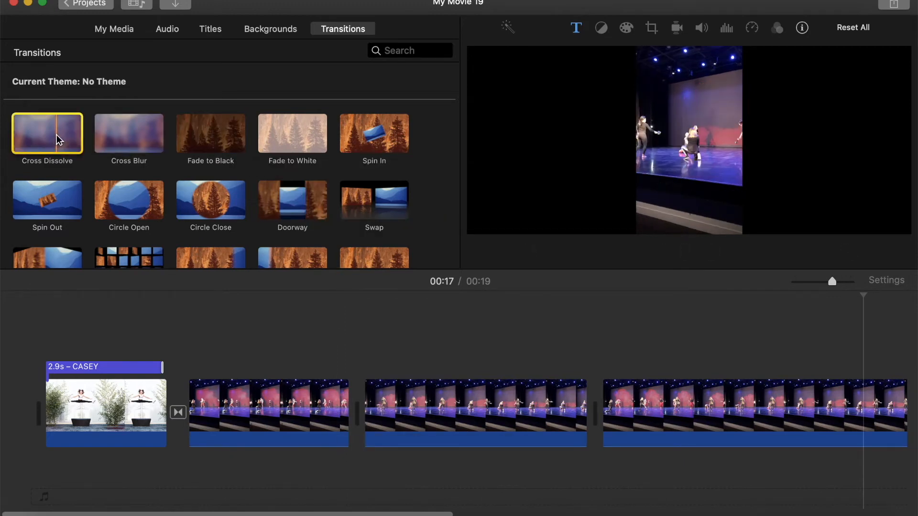
{"action": "left_click_drag", "start_coordinate": [438, 435], "coordinate": [335, 414]}
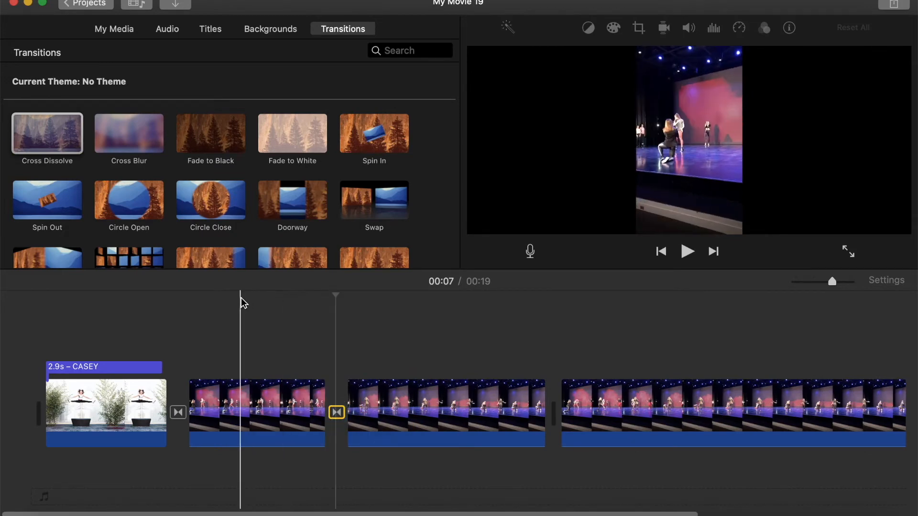
{"action": "key", "text": "space"}
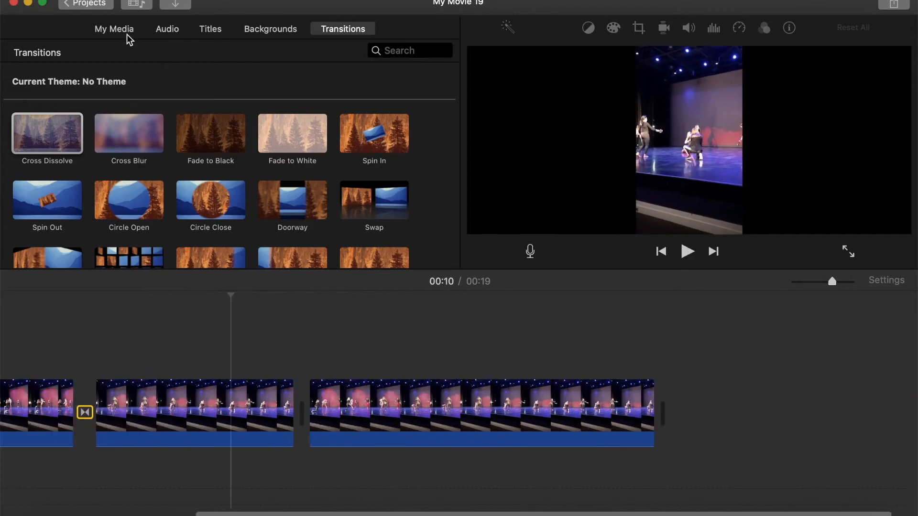
Step: Append the green-haired portrait photo from My Media to the end of the timeline
{"action": "left_click", "coordinate": [127, 36]}
{"action": "scroll", "coordinate": [262, 192], "scroll_direction": "down", "scroll_amount": 3}
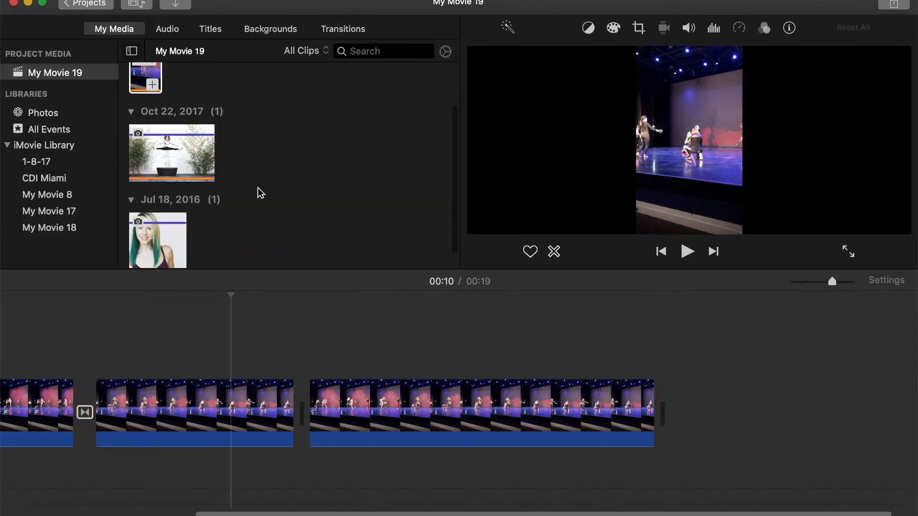
{"action": "left_click", "coordinate": [160, 238]}
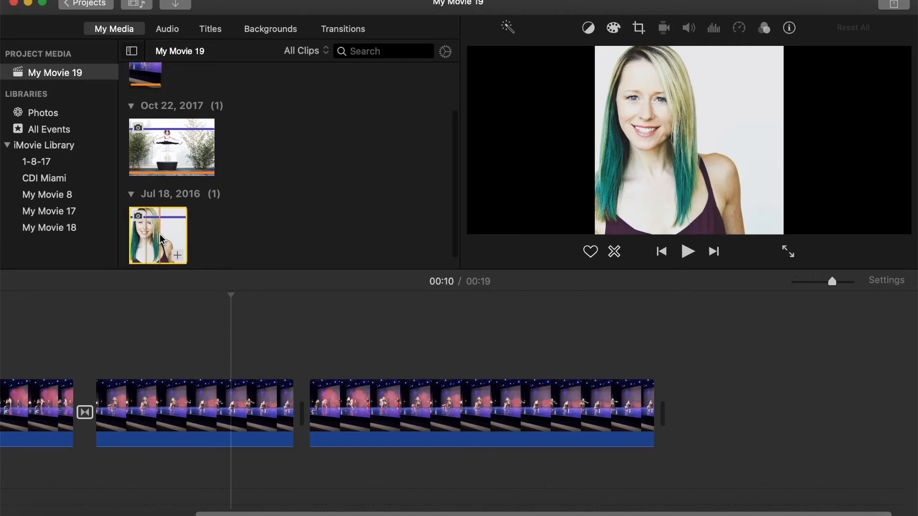
{"action": "left_click_drag", "start_coordinate": [160, 238], "coordinate": [672, 419]}
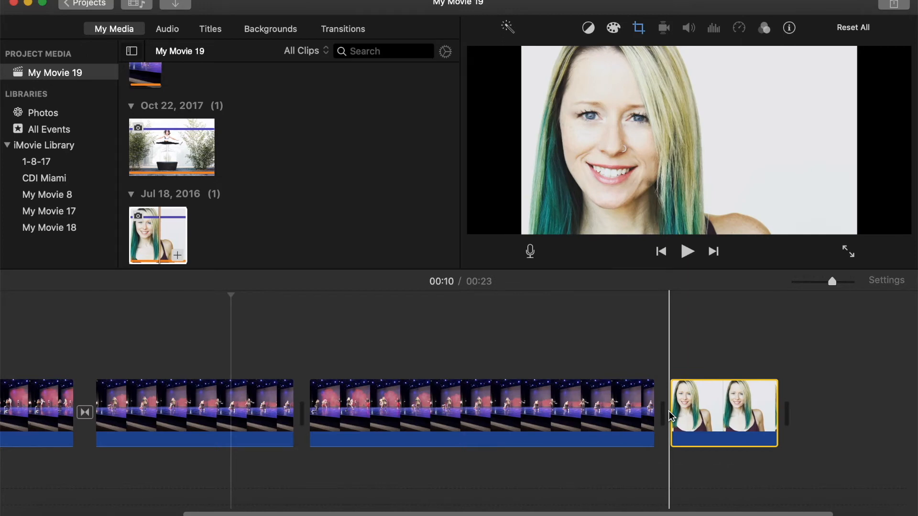
Step: Try the Fit crop style on the portrait photo clip and preview it
{"action": "left_click", "coordinate": [722, 421]}
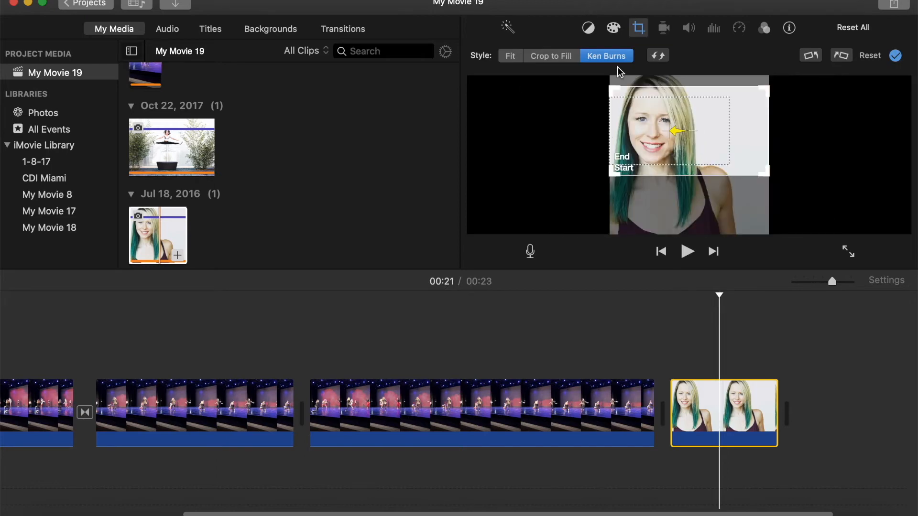
{"action": "left_click", "coordinate": [510, 56]}
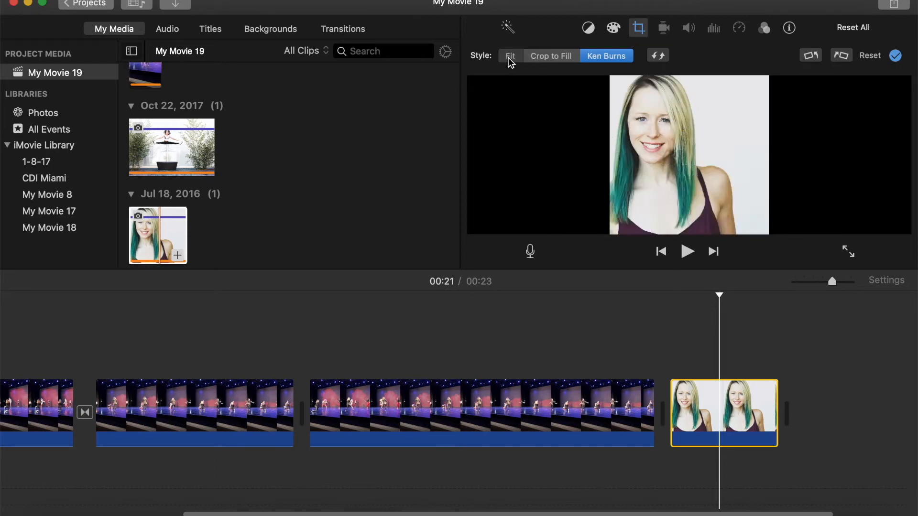
{"action": "left_click", "coordinate": [539, 57]}
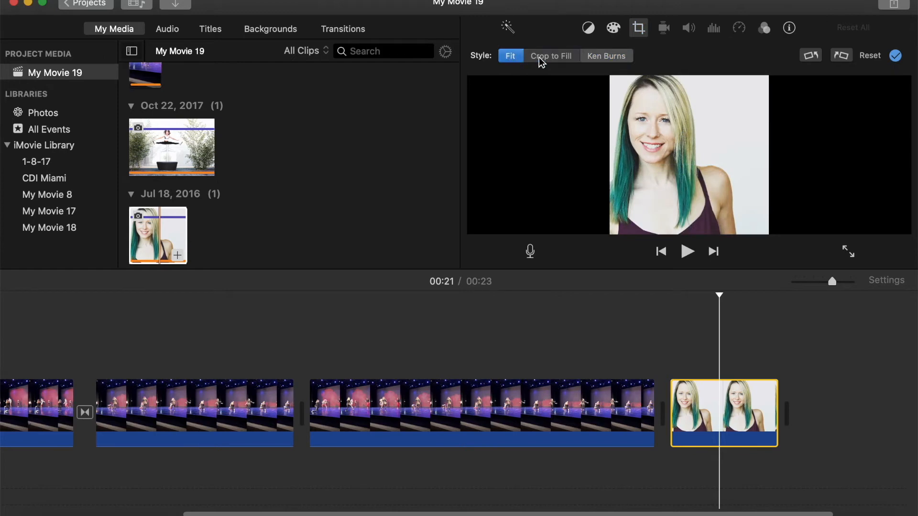
{"action": "left_click", "coordinate": [517, 60]}
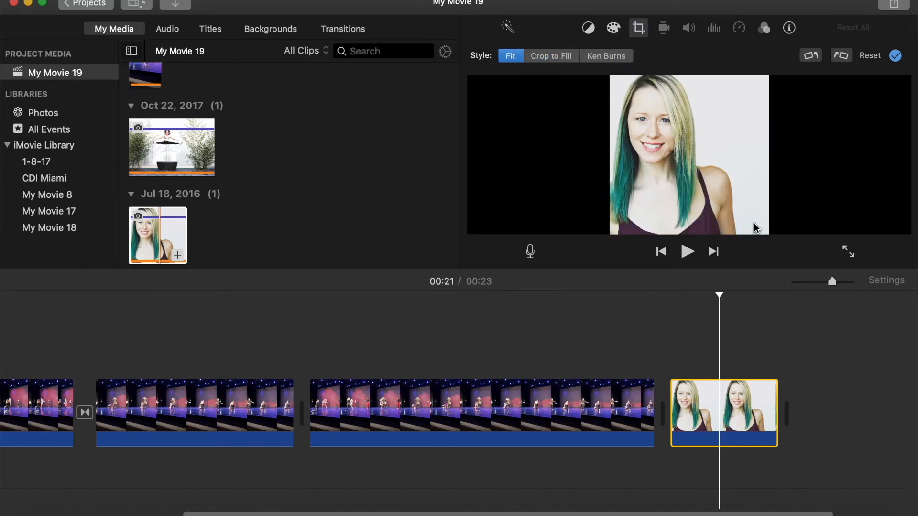
{"action": "left_click_drag", "start_coordinate": [717, 294], "coordinate": [639, 299]}
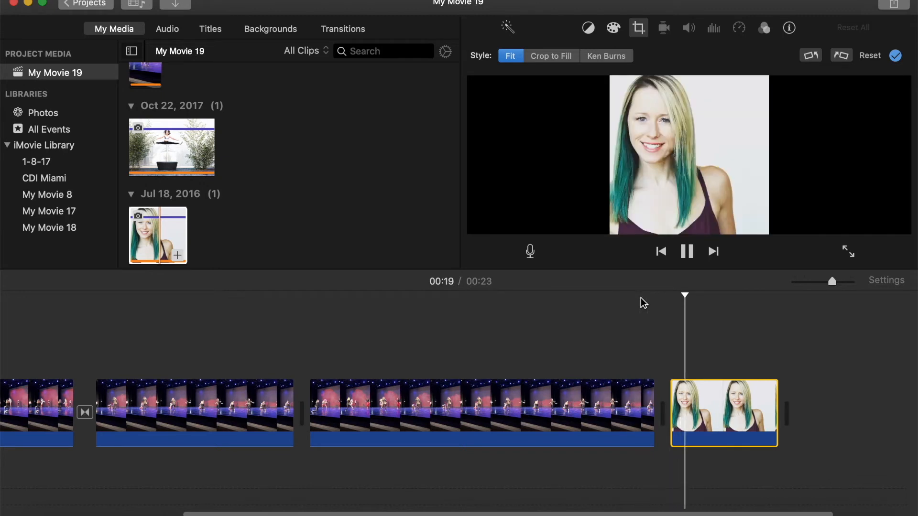
{"action": "key", "text": "space"}
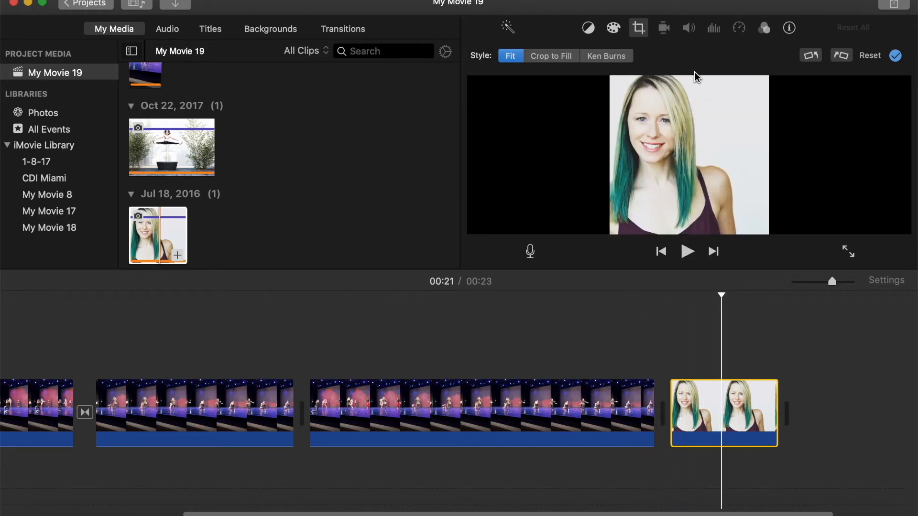
Step: Set the portrait photo to Ken Burns, enlarging both the start and end frames, apply it and preview
{"action": "left_click", "coordinate": [617, 57]}
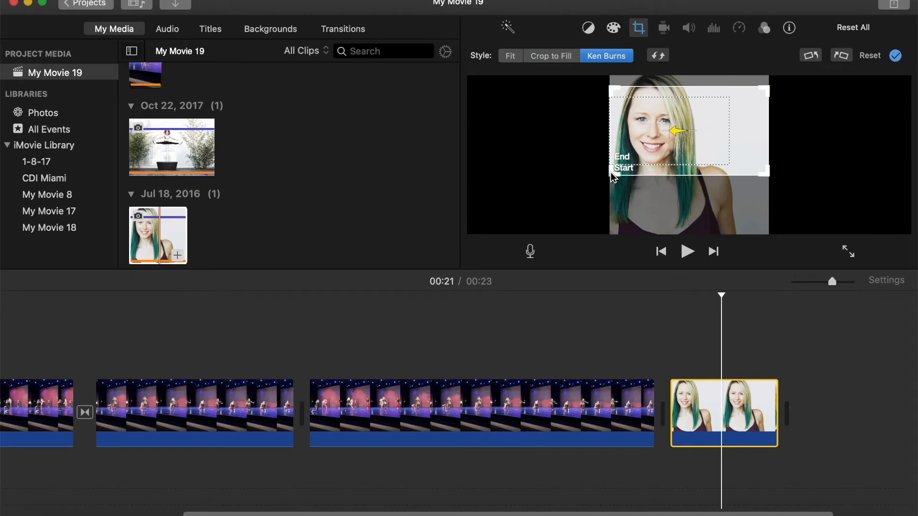
{"action": "left_click_drag", "start_coordinate": [611, 174], "coordinate": [570, 237]}
{"action": "left_click_drag", "start_coordinate": [752, 181], "coordinate": [746, 160]}
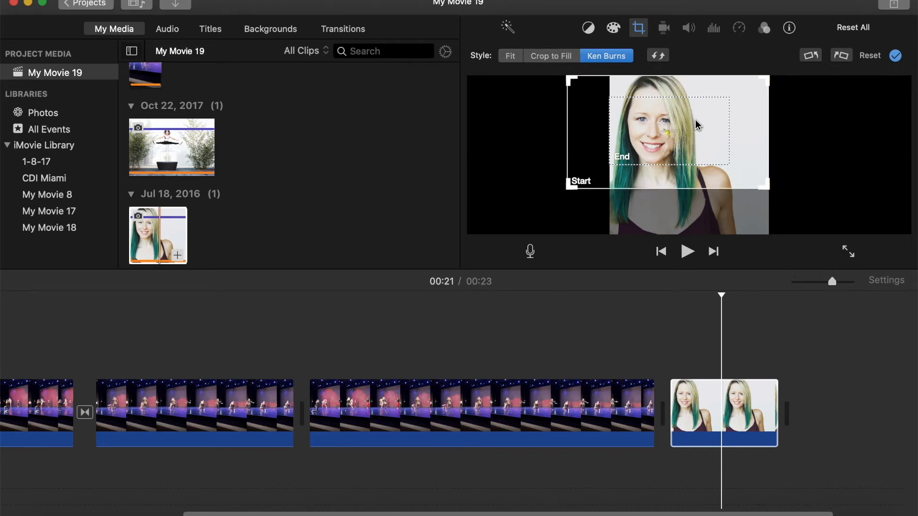
{"action": "left_click", "coordinate": [721, 166]}
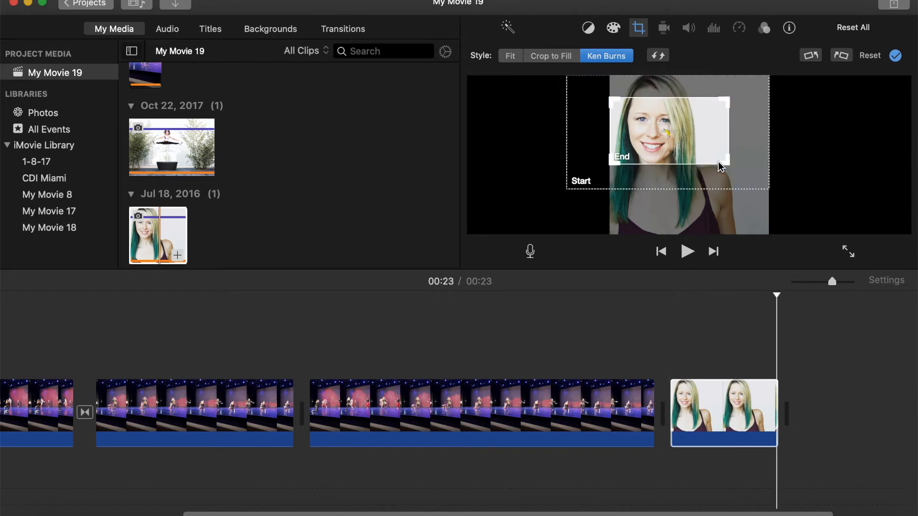
{"action": "left_click_drag", "start_coordinate": [761, 193], "coordinate": [814, 243]}
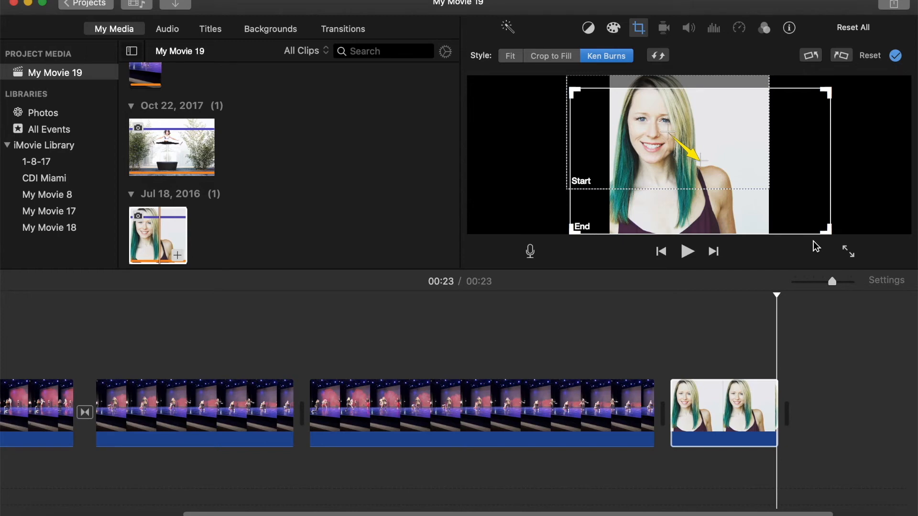
{"action": "key", "text": "Return"}
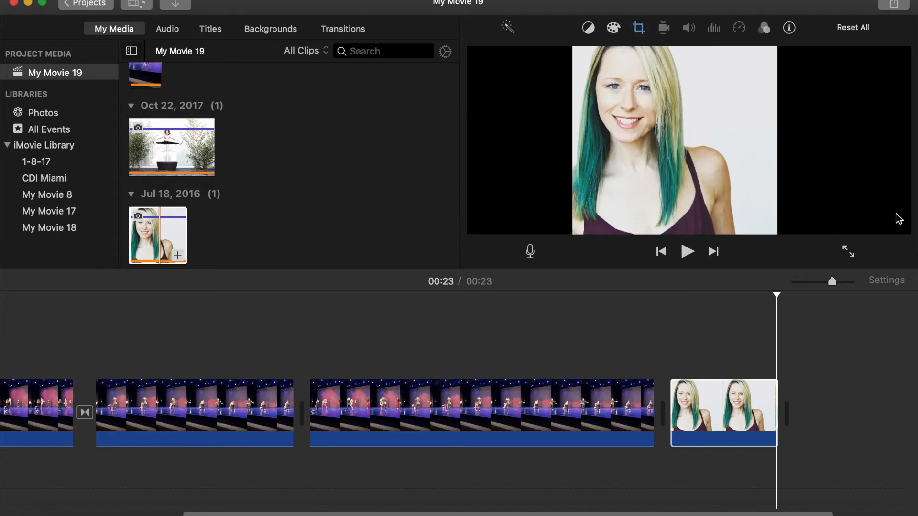
{"action": "left_click_drag", "start_coordinate": [777, 295], "coordinate": [633, 300]}
{"action": "key", "text": "space"}
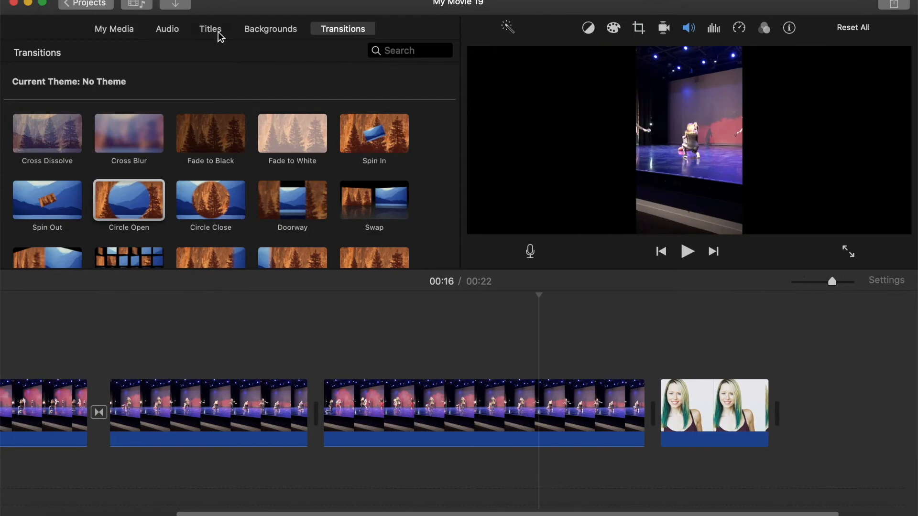
Step: Add the Echo title over the portrait photo clip at the end of the timeline
{"action": "left_click", "coordinate": [219, 35]}
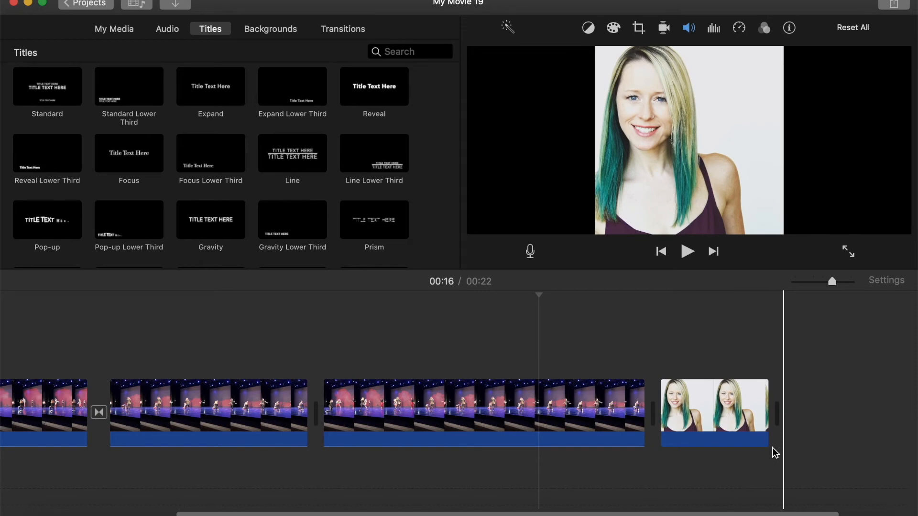
{"action": "scroll", "coordinate": [162, 205], "scroll_direction": "down", "scroll_amount": 1}
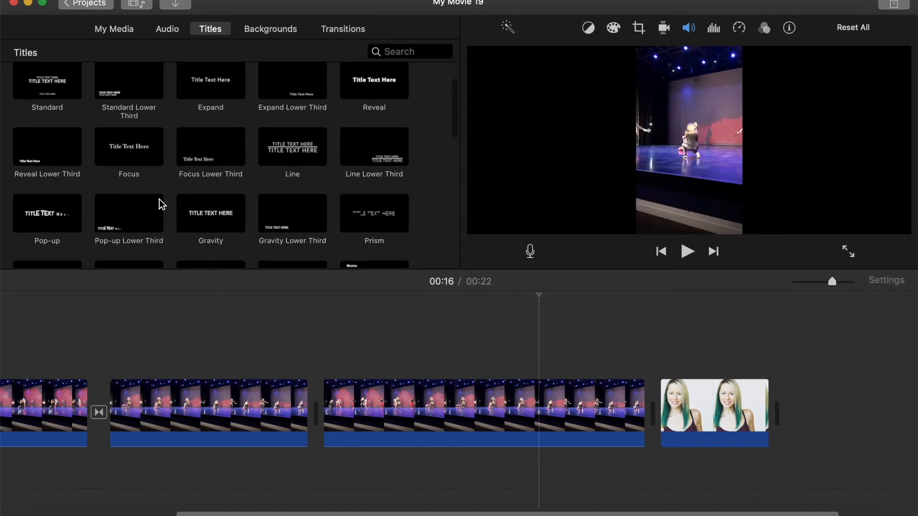
{"action": "scroll", "coordinate": [27, 211], "scroll_direction": "down", "scroll_amount": 5}
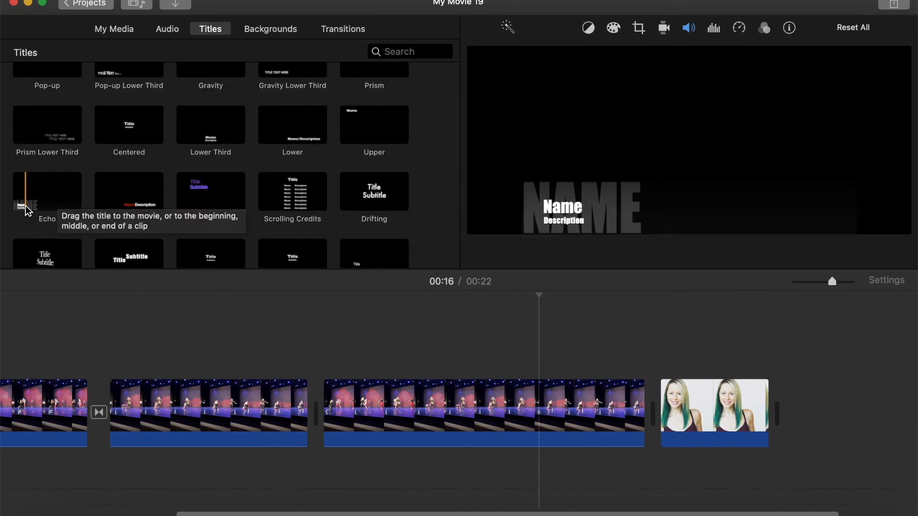
{"action": "left_click_drag", "start_coordinate": [33, 197], "coordinate": [663, 354]}
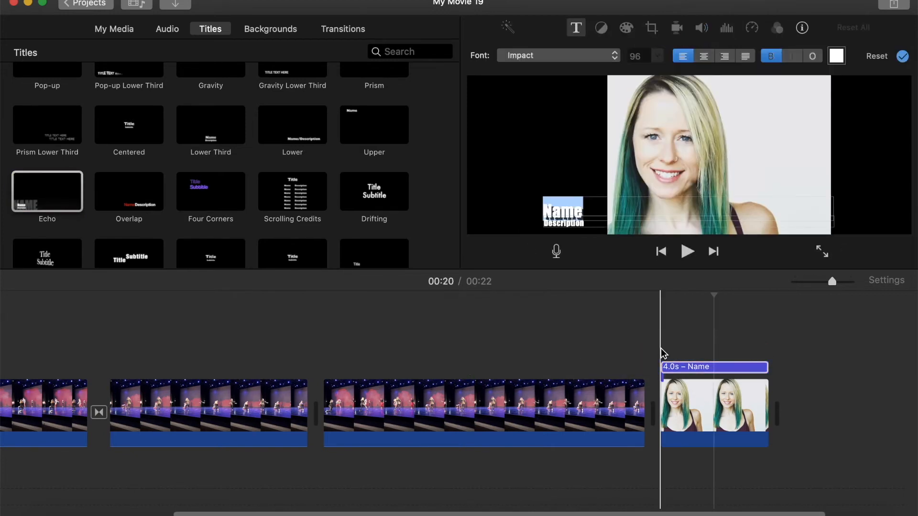
{"action": "left_click", "coordinate": [691, 371]}
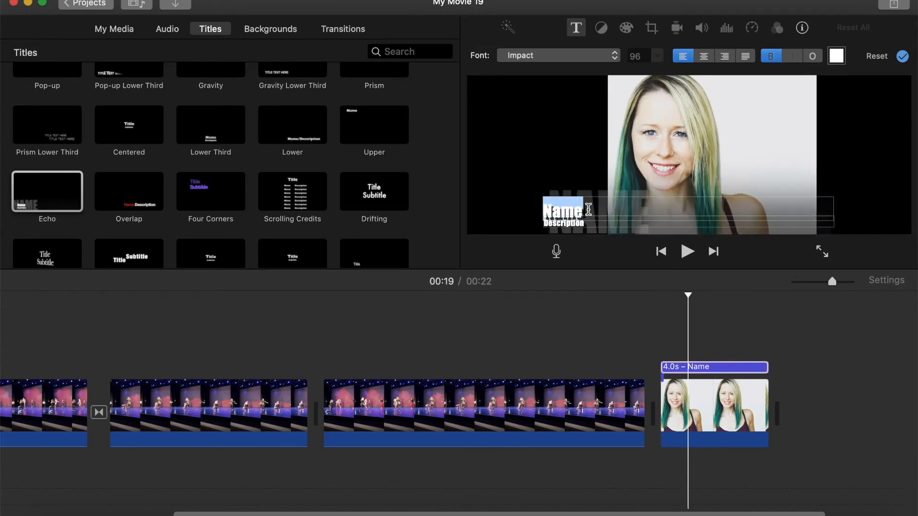
{"action": "type", "text": "Case"}
{"action": "key", "text": "BackSpace"}
{"action": "key", "text": "BackSpace"}
{"action": "key", "text": "BackSpace"}
{"action": "key", "text": "BackSpace"}
{"action": "left_click", "coordinate": [586, 225]}
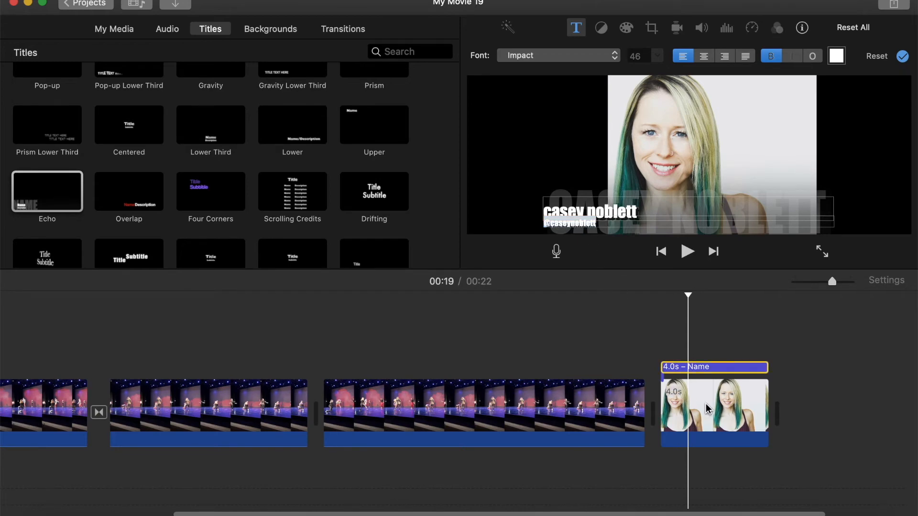
Step: Play back the end of the movie and lengthen the final portrait photo clip slightly
{"action": "left_click", "coordinate": [623, 296]}
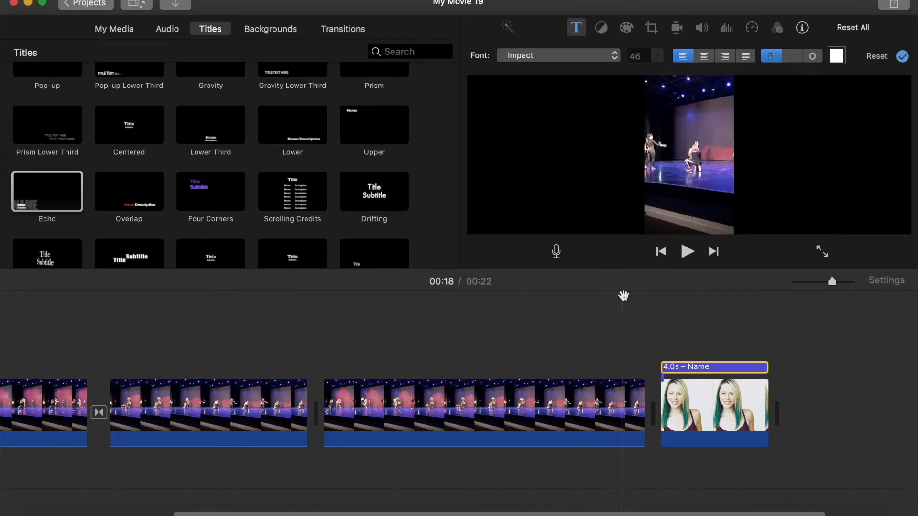
{"action": "key", "text": "space"}
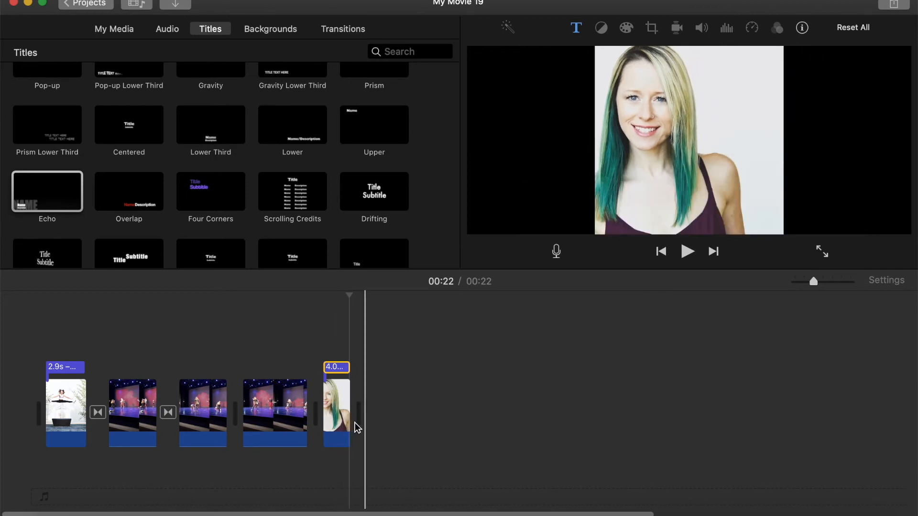
{"action": "left_click_drag", "start_coordinate": [351, 396], "coordinate": [358, 398]}
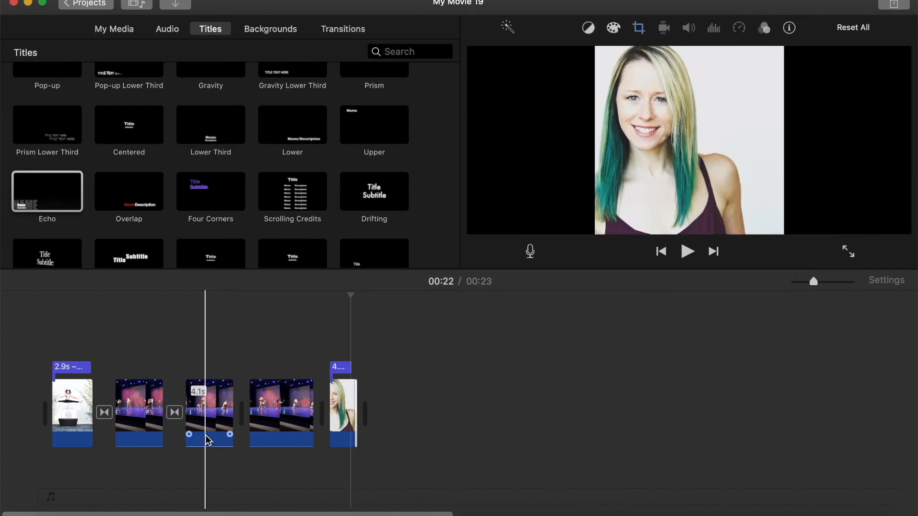
Step: Browse the Jingles sound effects and preview the Buddy track
{"action": "left_click", "coordinate": [168, 30]}
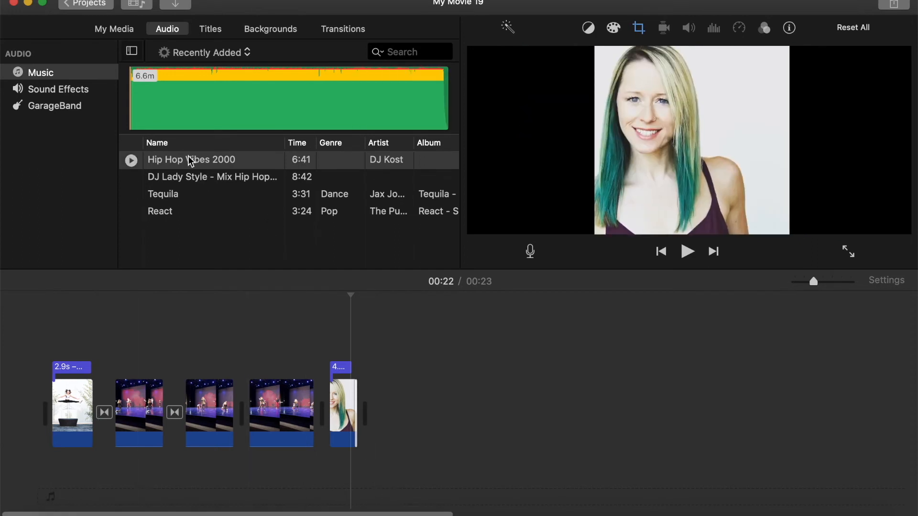
{"action": "left_click", "coordinate": [43, 94]}
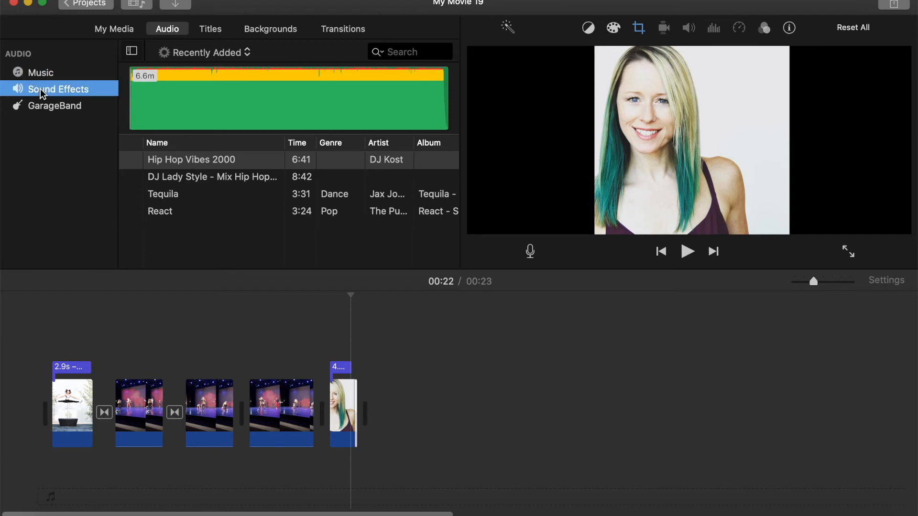
{"action": "left_click", "coordinate": [200, 54]}
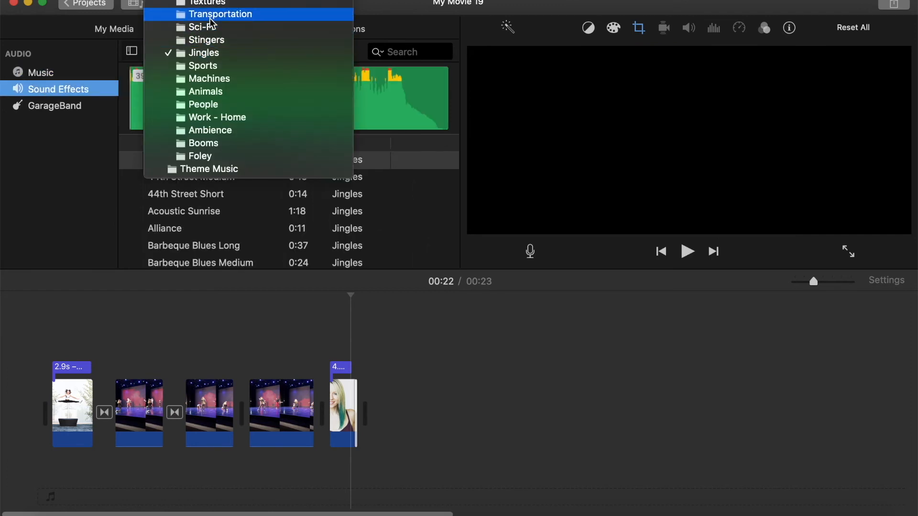
{"action": "scroll", "coordinate": [212, 15], "scroll_direction": "up", "scroll_amount": 2}
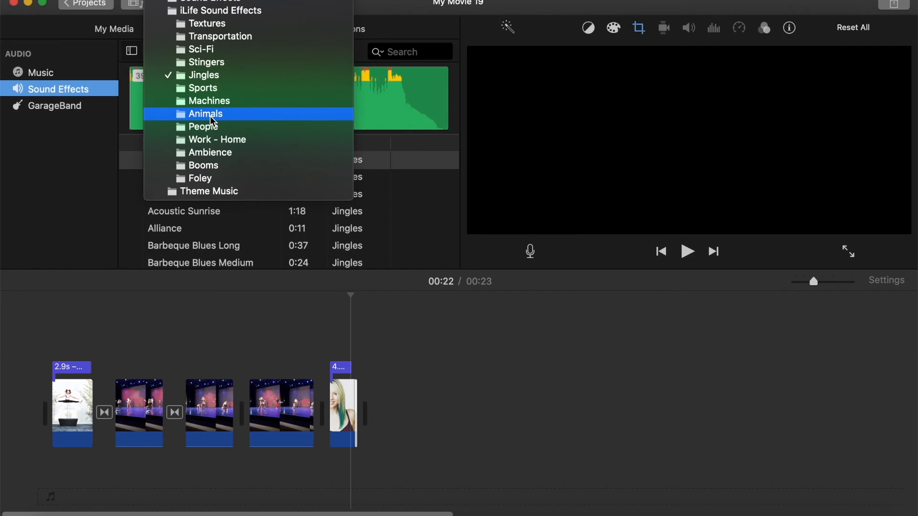
{"action": "left_click", "coordinate": [205, 77]}
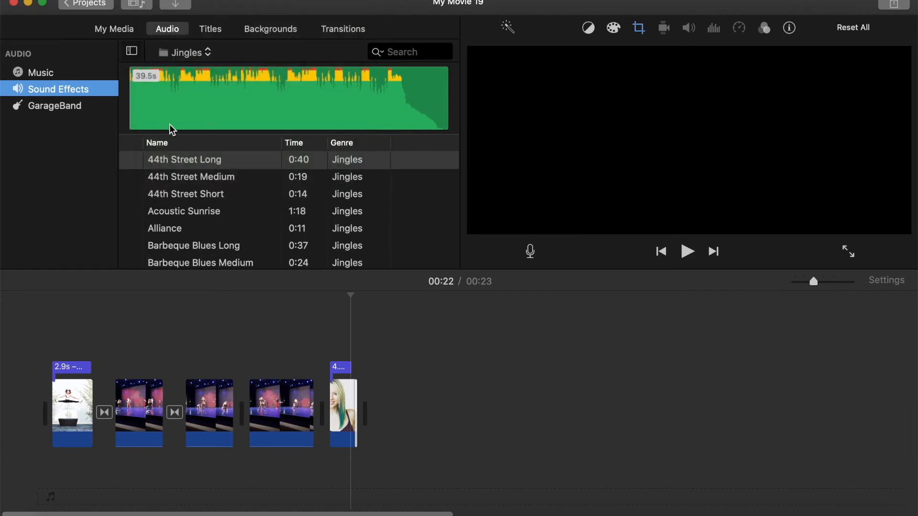
{"action": "left_click", "coordinate": [230, 187]}
{"action": "scroll", "coordinate": [231, 191], "scroll_direction": "down", "scroll_amount": 10}
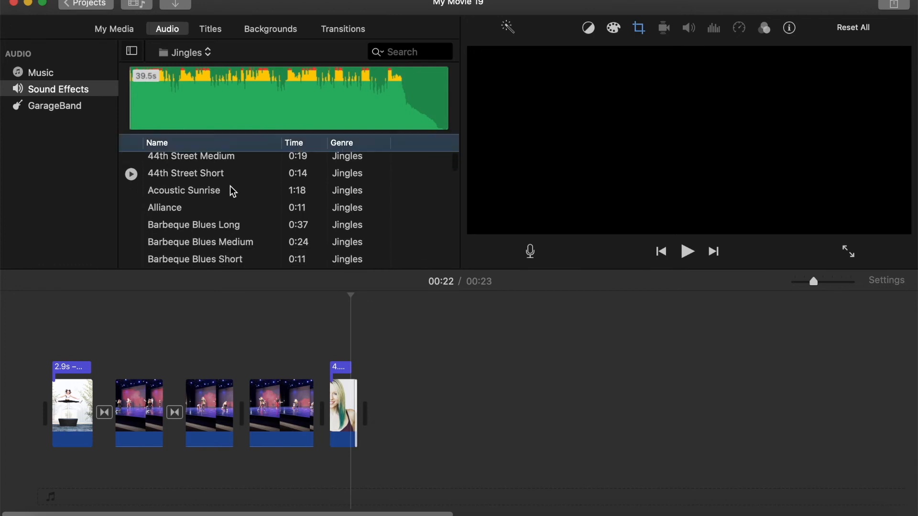
{"action": "scroll", "coordinate": [231, 191], "scroll_direction": "down", "scroll_amount": 4}
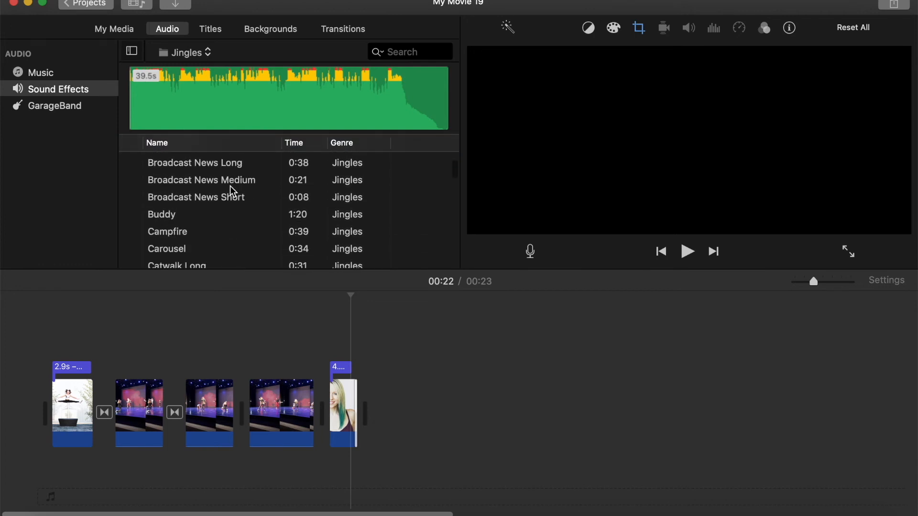
{"action": "left_click", "coordinate": [134, 218]}
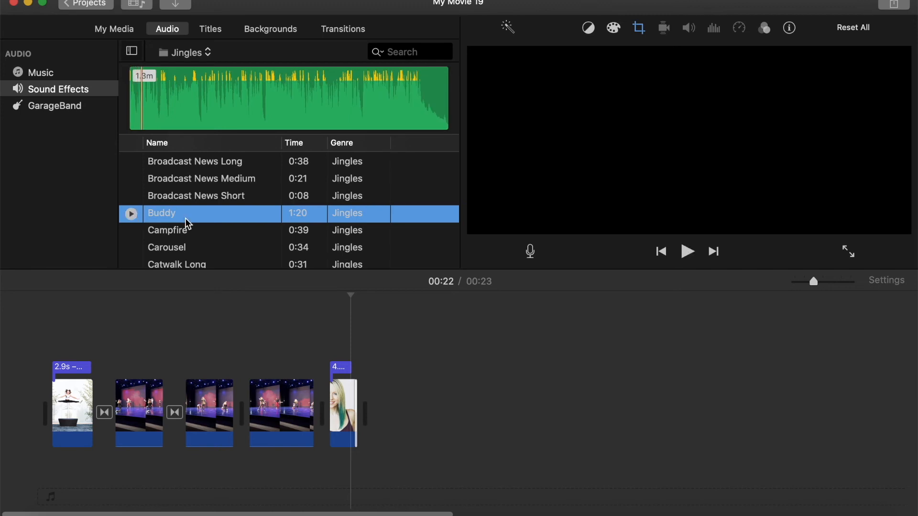
{"action": "left_click", "coordinate": [199, 105]}
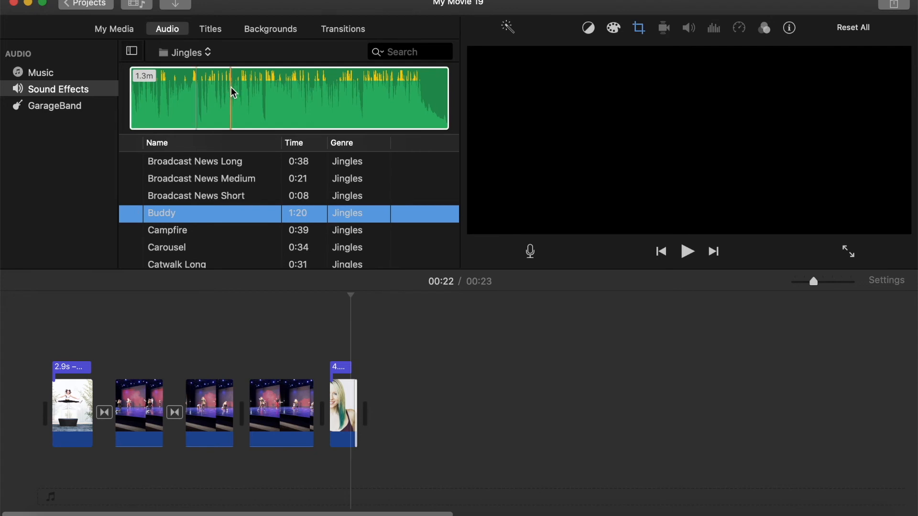
Step: Add the Buddy jingle as background audio beneath the clips and trim its end to the movie's end
{"action": "left_click_drag", "start_coordinate": [80, 500], "coordinate": [69, 503]}
{"action": "left_click_drag", "start_coordinate": [174, 486], "coordinate": [143, 484]}
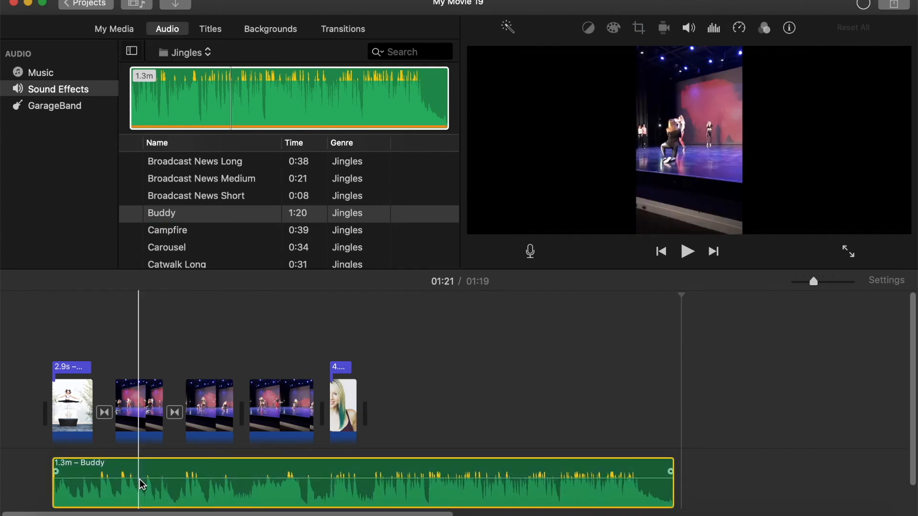
{"action": "left_click_drag", "start_coordinate": [673, 472], "coordinate": [373, 467]}
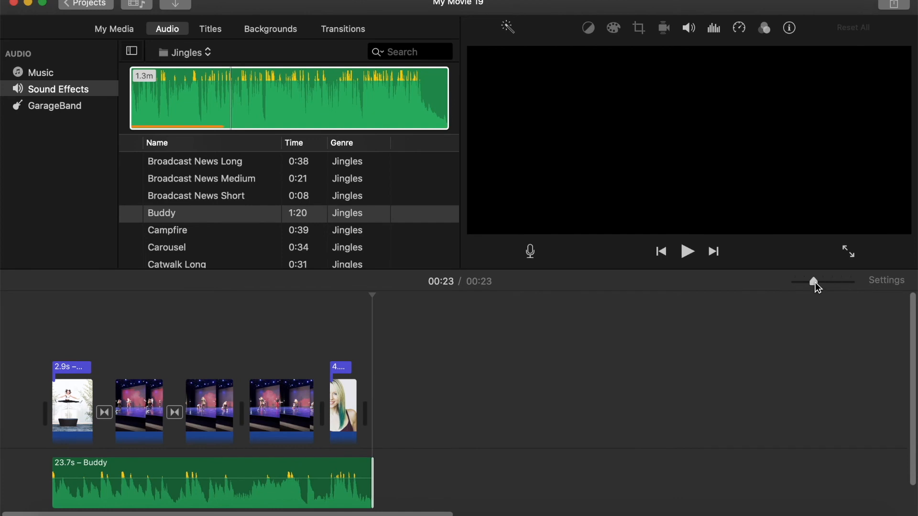
Step: Align the jingle's end with the portrait clip's end and add a fade-out to the audio
{"action": "left_click", "coordinate": [830, 283]}
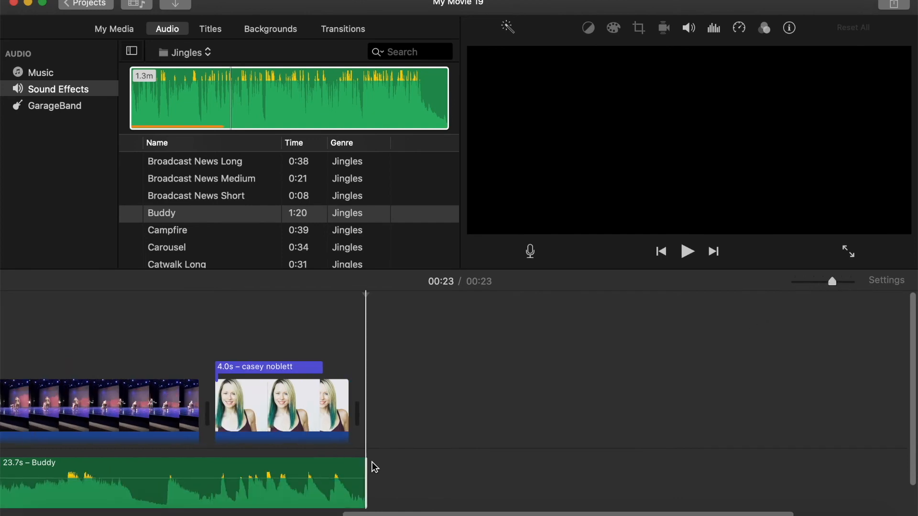
{"action": "left_click_drag", "start_coordinate": [367, 466], "coordinate": [355, 463]}
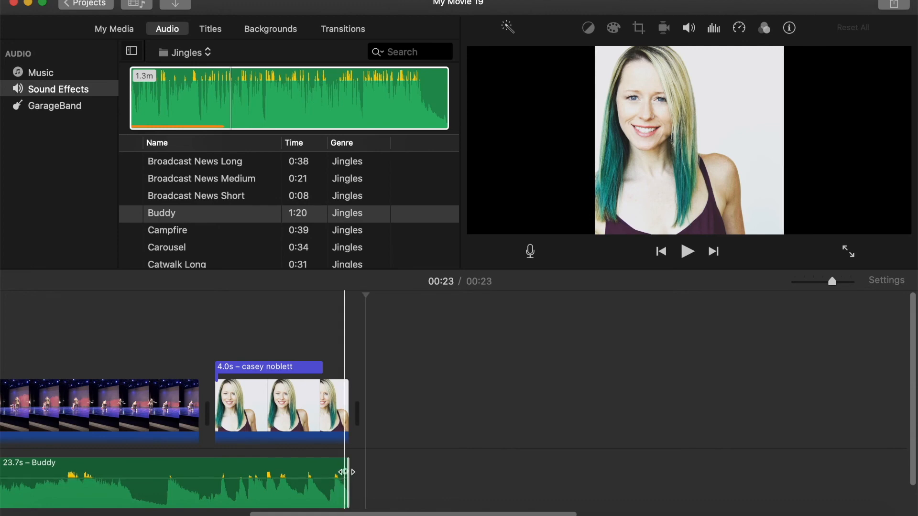
{"action": "left_click_drag", "start_coordinate": [344, 473], "coordinate": [289, 451]}
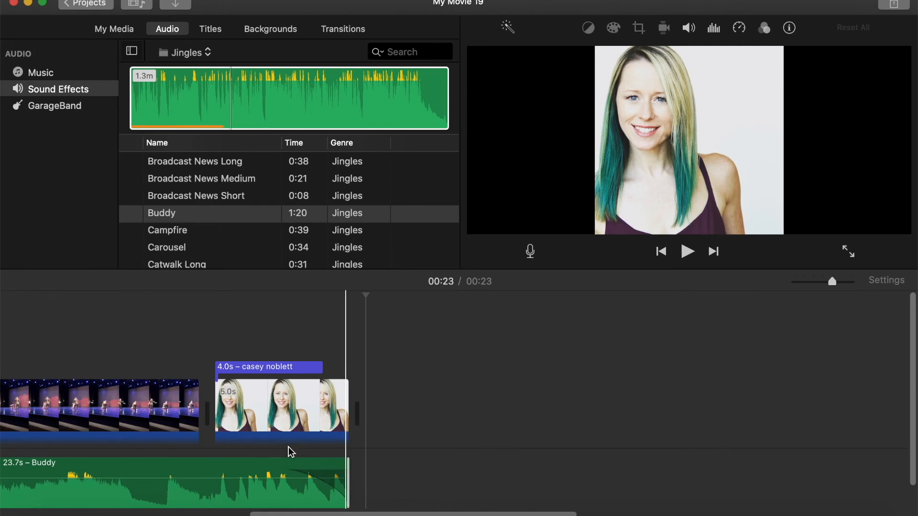
Step: Play the whole movie from the beginning to review it
{"action": "scroll", "coordinate": [465, 412], "scroll_direction": "left", "scroll_amount": 10}
{"action": "left_click_drag", "start_coordinate": [833, 282], "coordinate": [823, 282]}
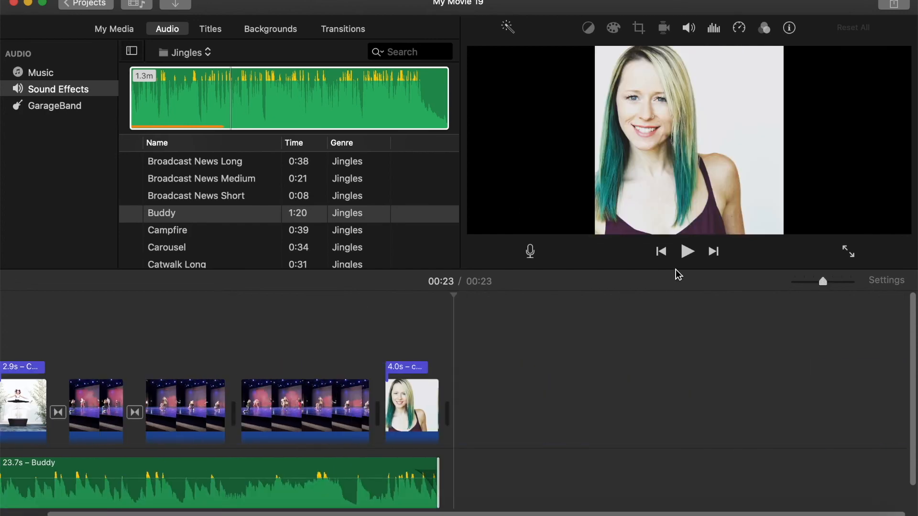
{"action": "scroll", "coordinate": [92, 344], "scroll_direction": "left", "scroll_amount": 3}
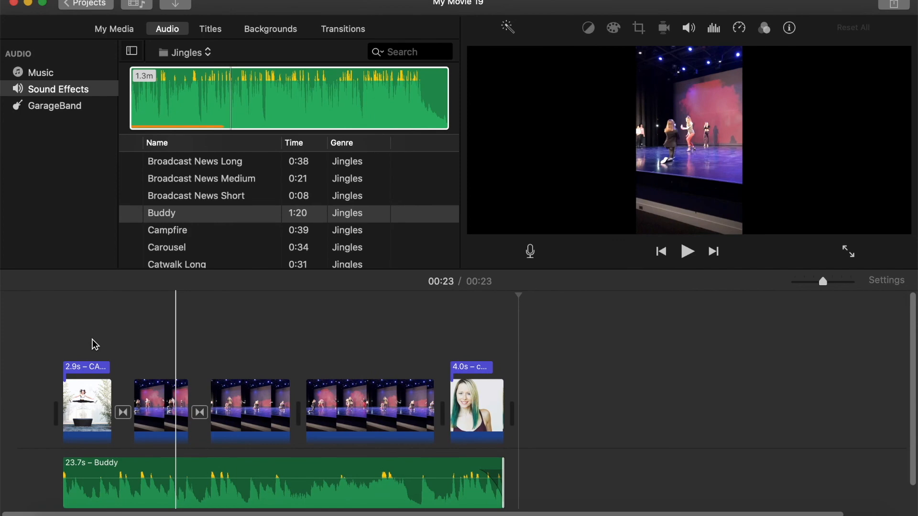
{"action": "left_click", "coordinate": [51, 328]}
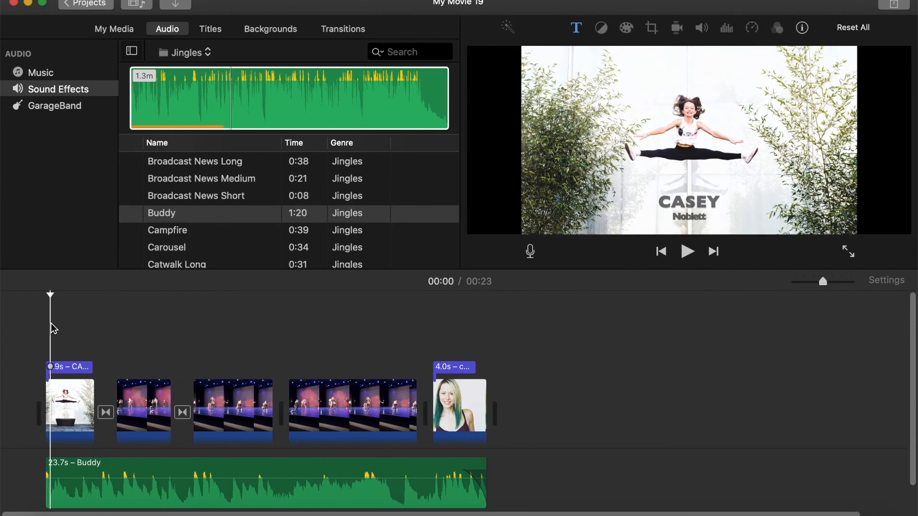
{"action": "key", "text": "space"}
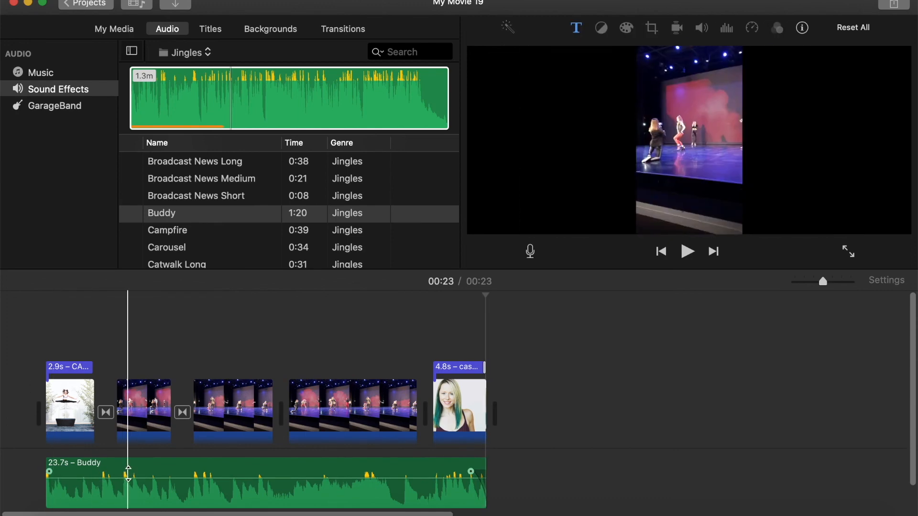
Step: Replace the background audio with the Catwalk Long jingle
{"action": "left_click", "coordinate": [211, 479]}
{"action": "left_click_drag", "start_coordinate": [211, 478], "coordinate": [126, 471]}
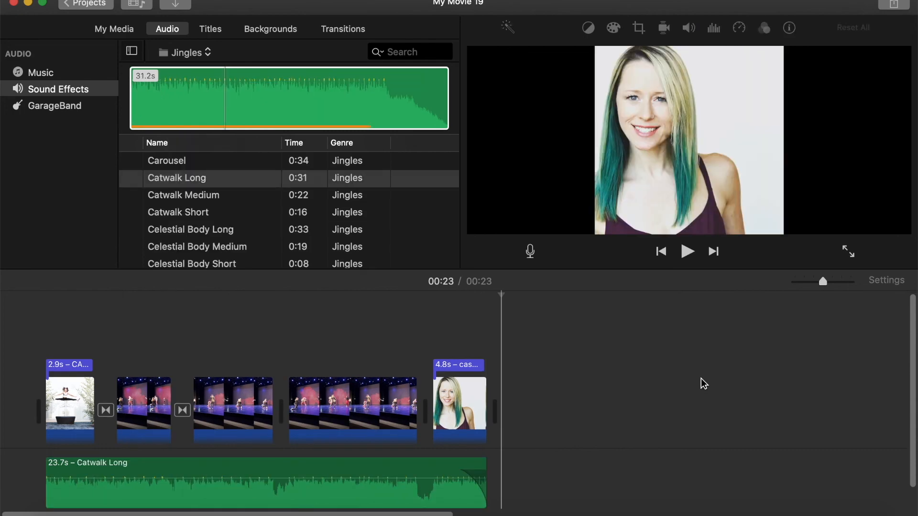
Step: Start exporting the movie to a file and title it Casey mini reel
{"action": "left_click", "coordinate": [892, 6]}
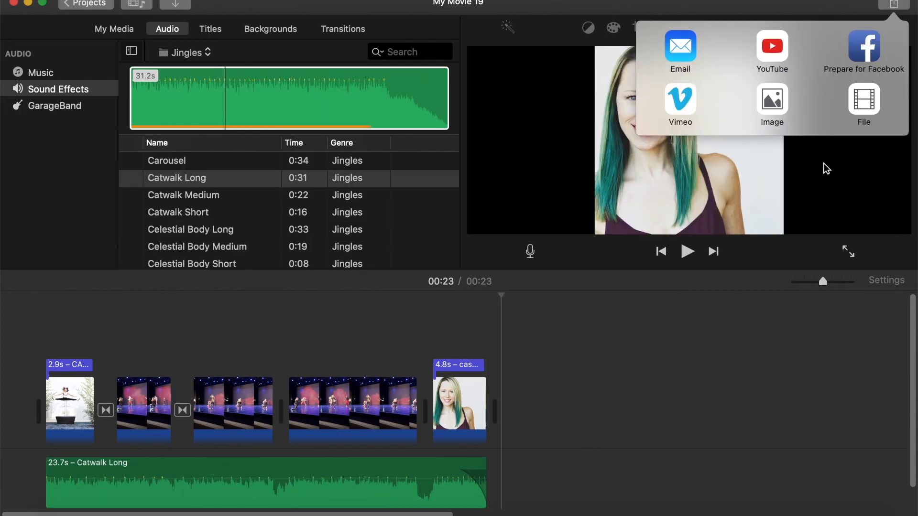
{"action": "left_click", "coordinate": [862, 106]}
{"action": "left_click", "coordinate": [578, 108]}
{"action": "left_click_drag", "start_coordinate": [578, 107], "coordinate": [451, 108]}
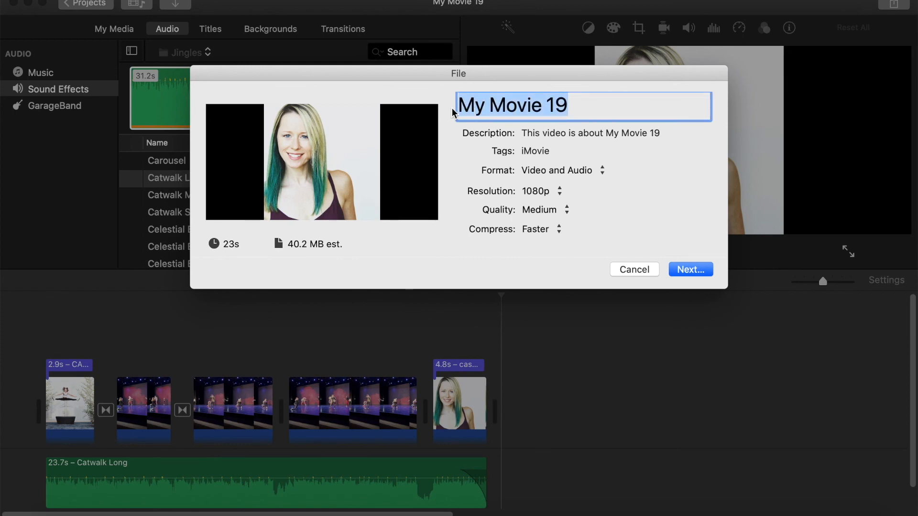
{"action": "type", "text": "Casey m"}
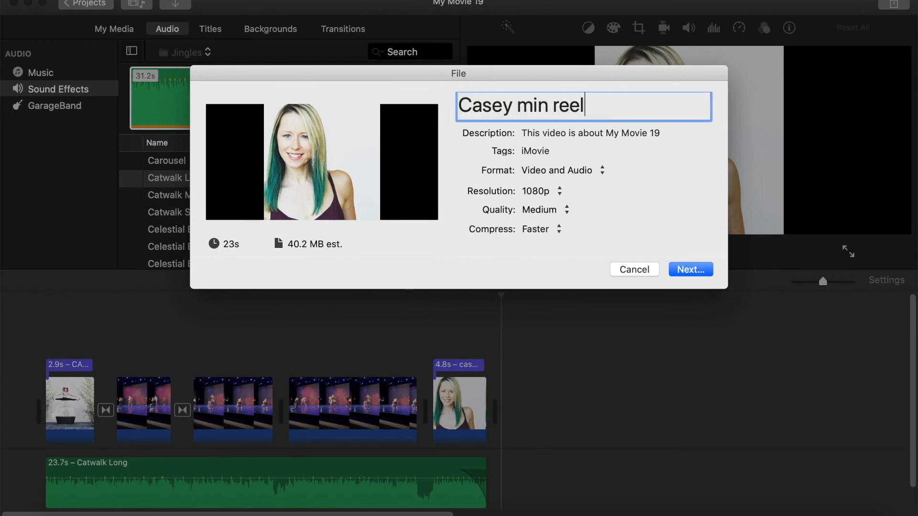
{"action": "type", "text": "i"}
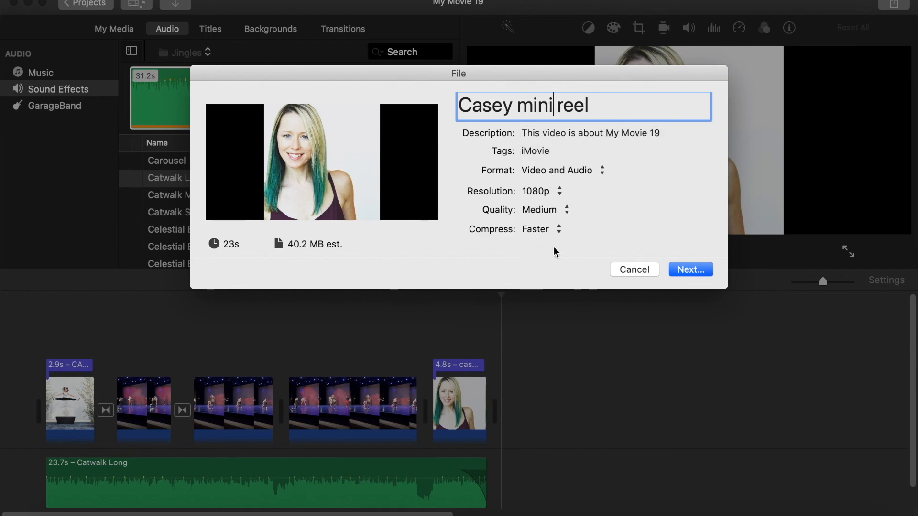
Step: Save the exported movie to the Downloads folder
{"action": "left_click", "coordinate": [703, 270]}
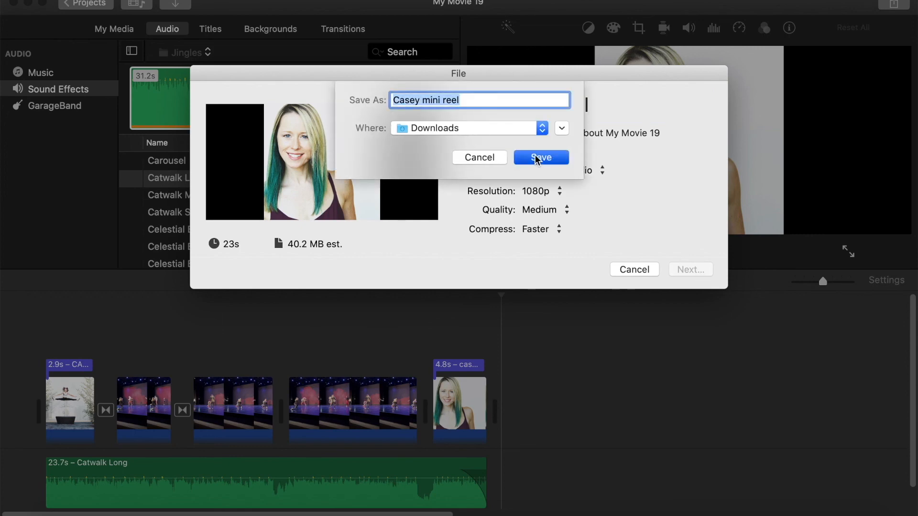
{"action": "left_click", "coordinate": [538, 159]}
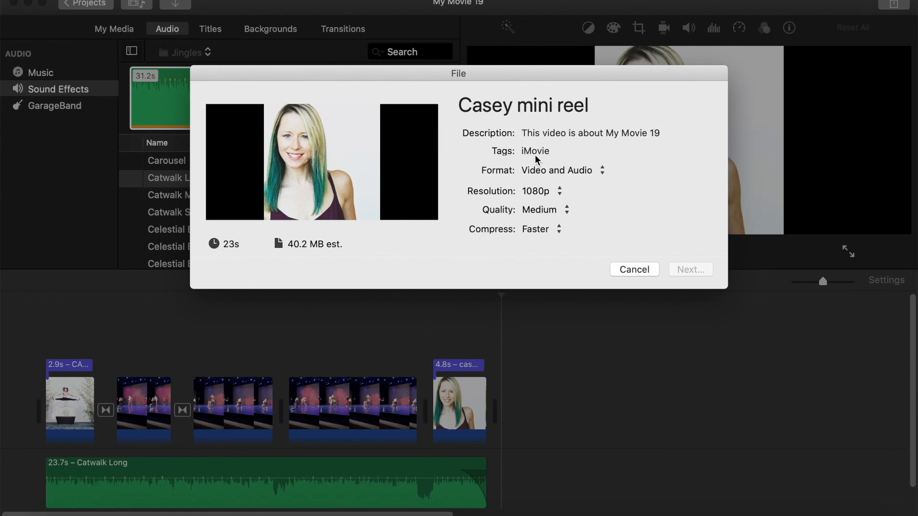